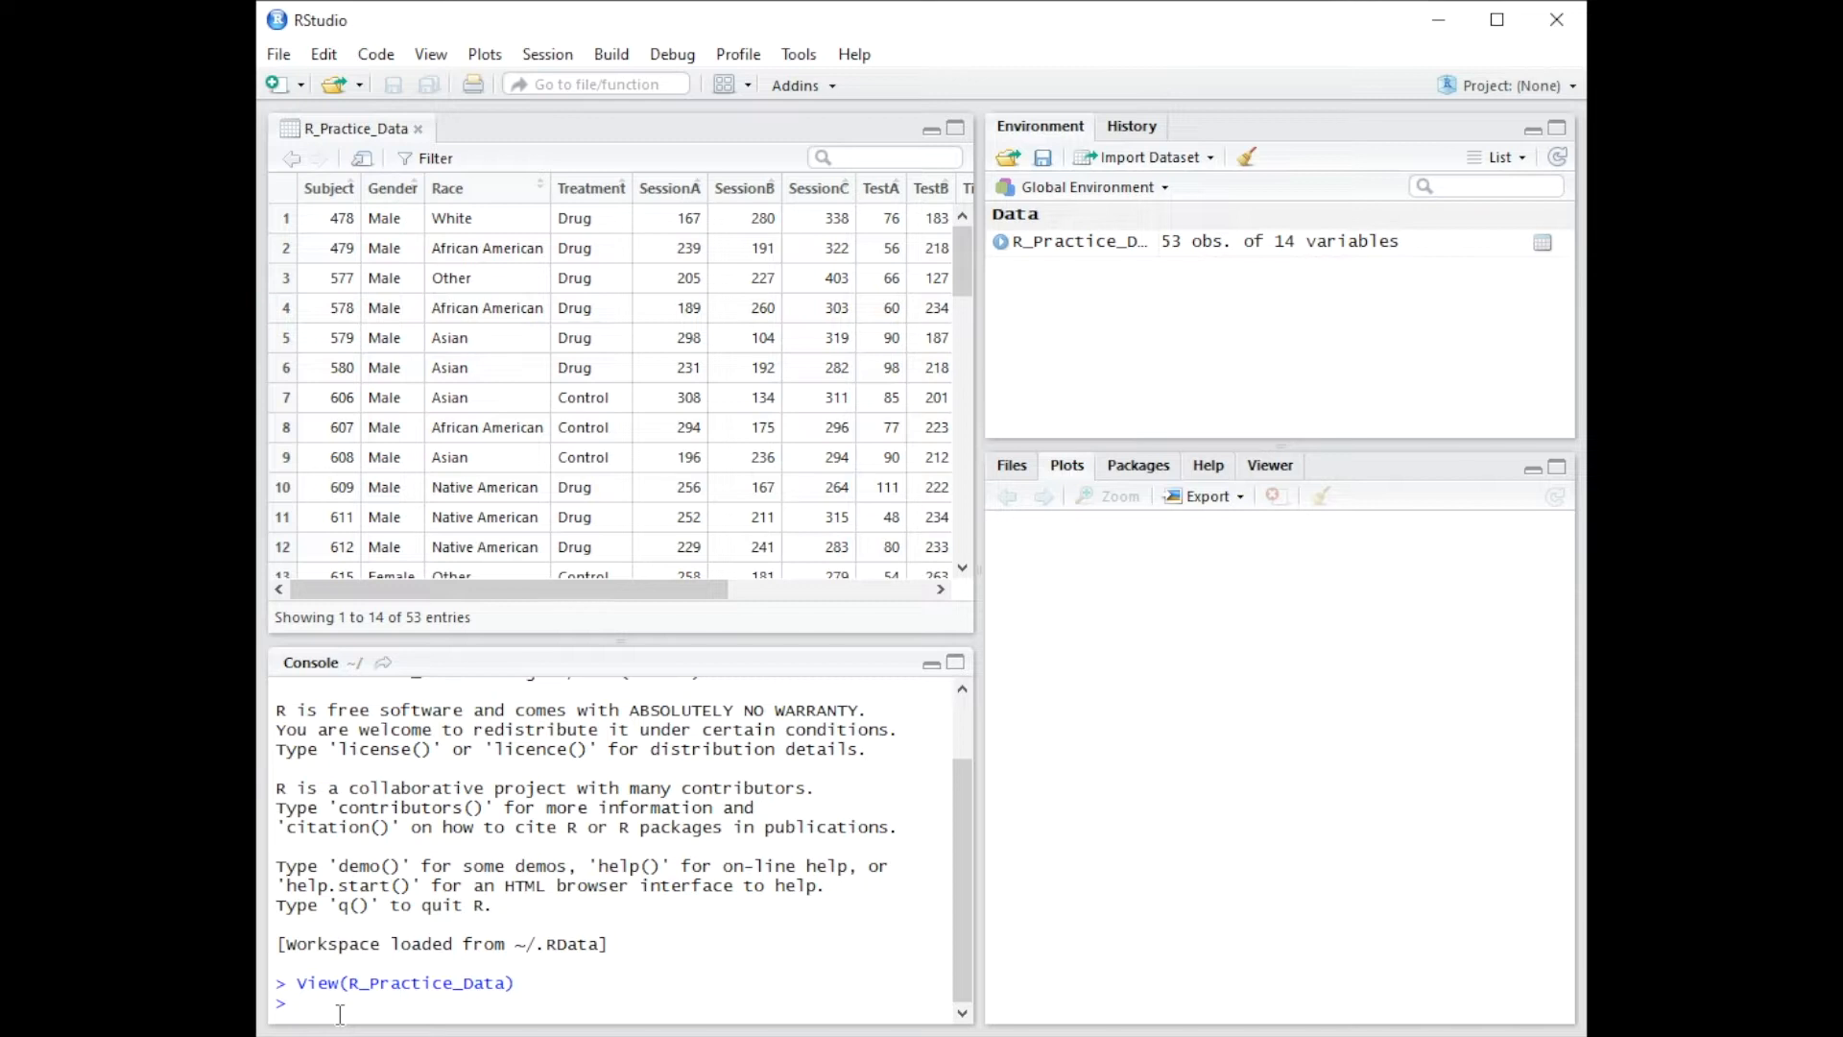
- Record the comment "#Let's take notes" in the console, and assign 4 to A and 16 to B
text(#Let's take notes)
key(Return)
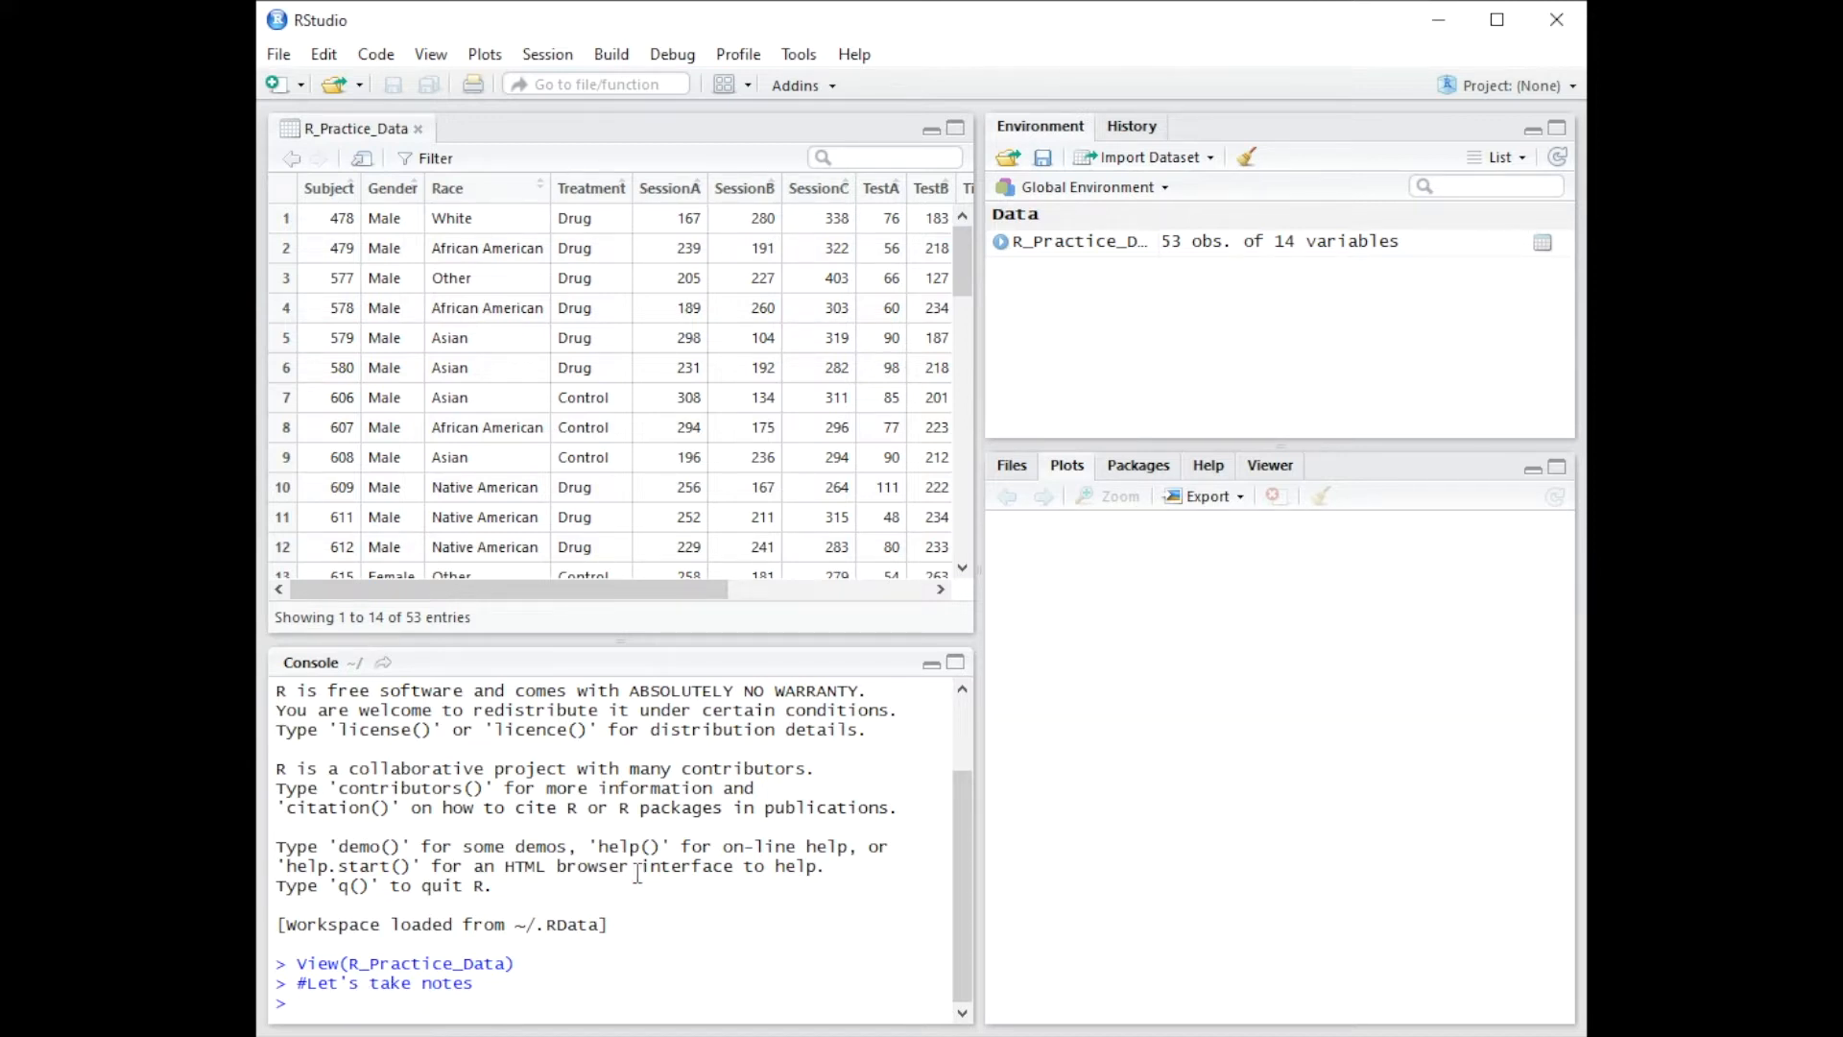
text(A<-4)
key(Return)
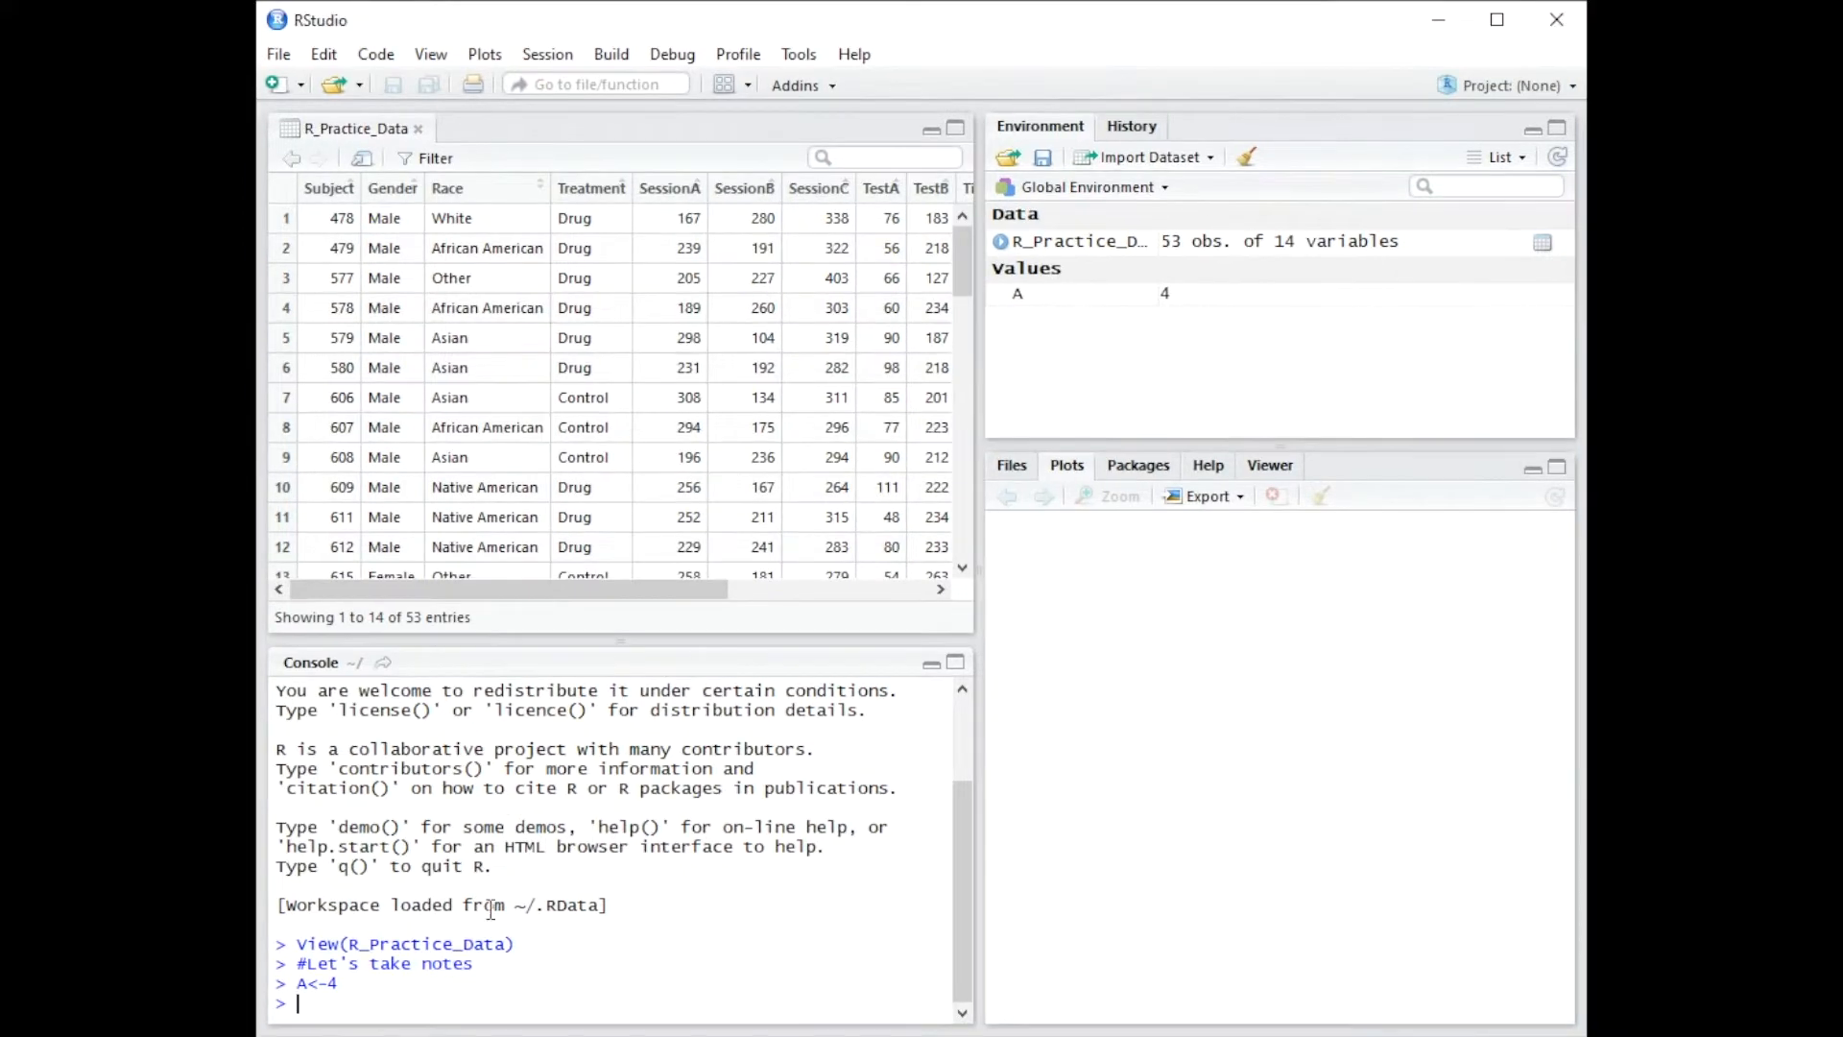
text(B<-16)
key(Return)
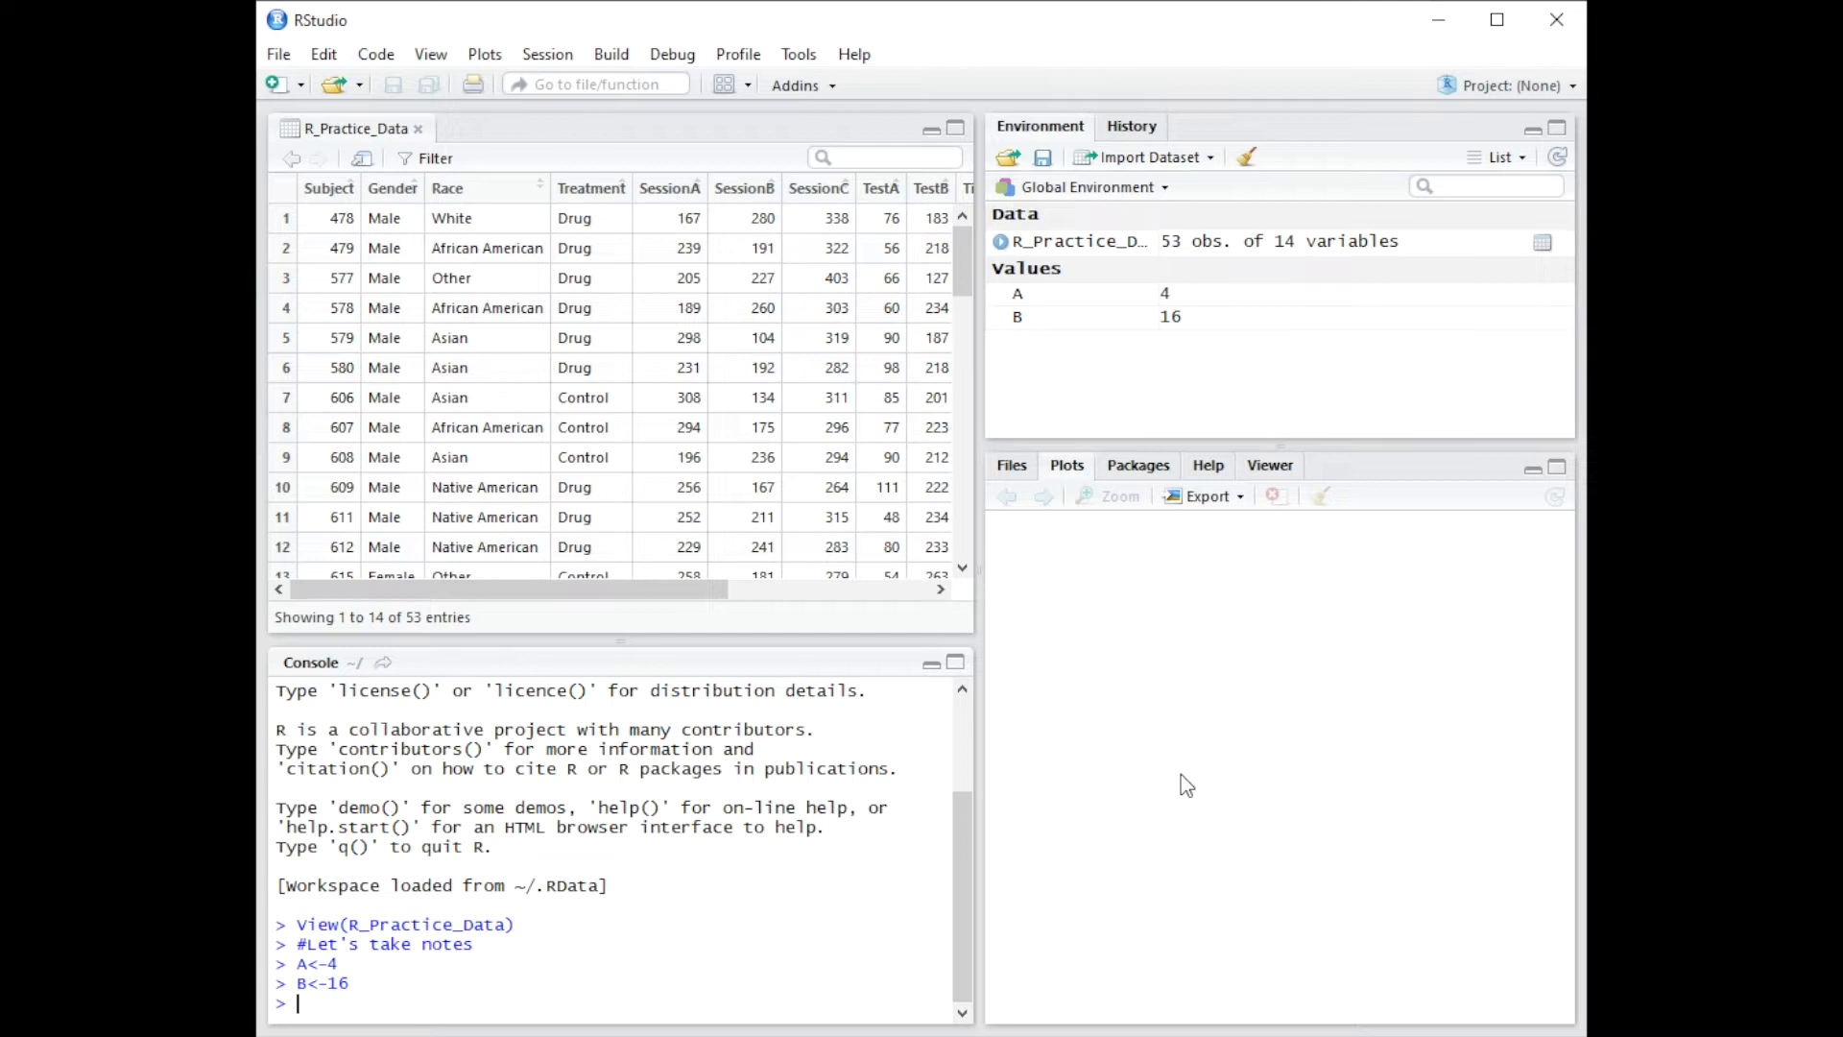
- Evaluate the four basic arithmetic expressions A+B, B-A, A*B and B/A in the console
text(A+B)
key(Return)
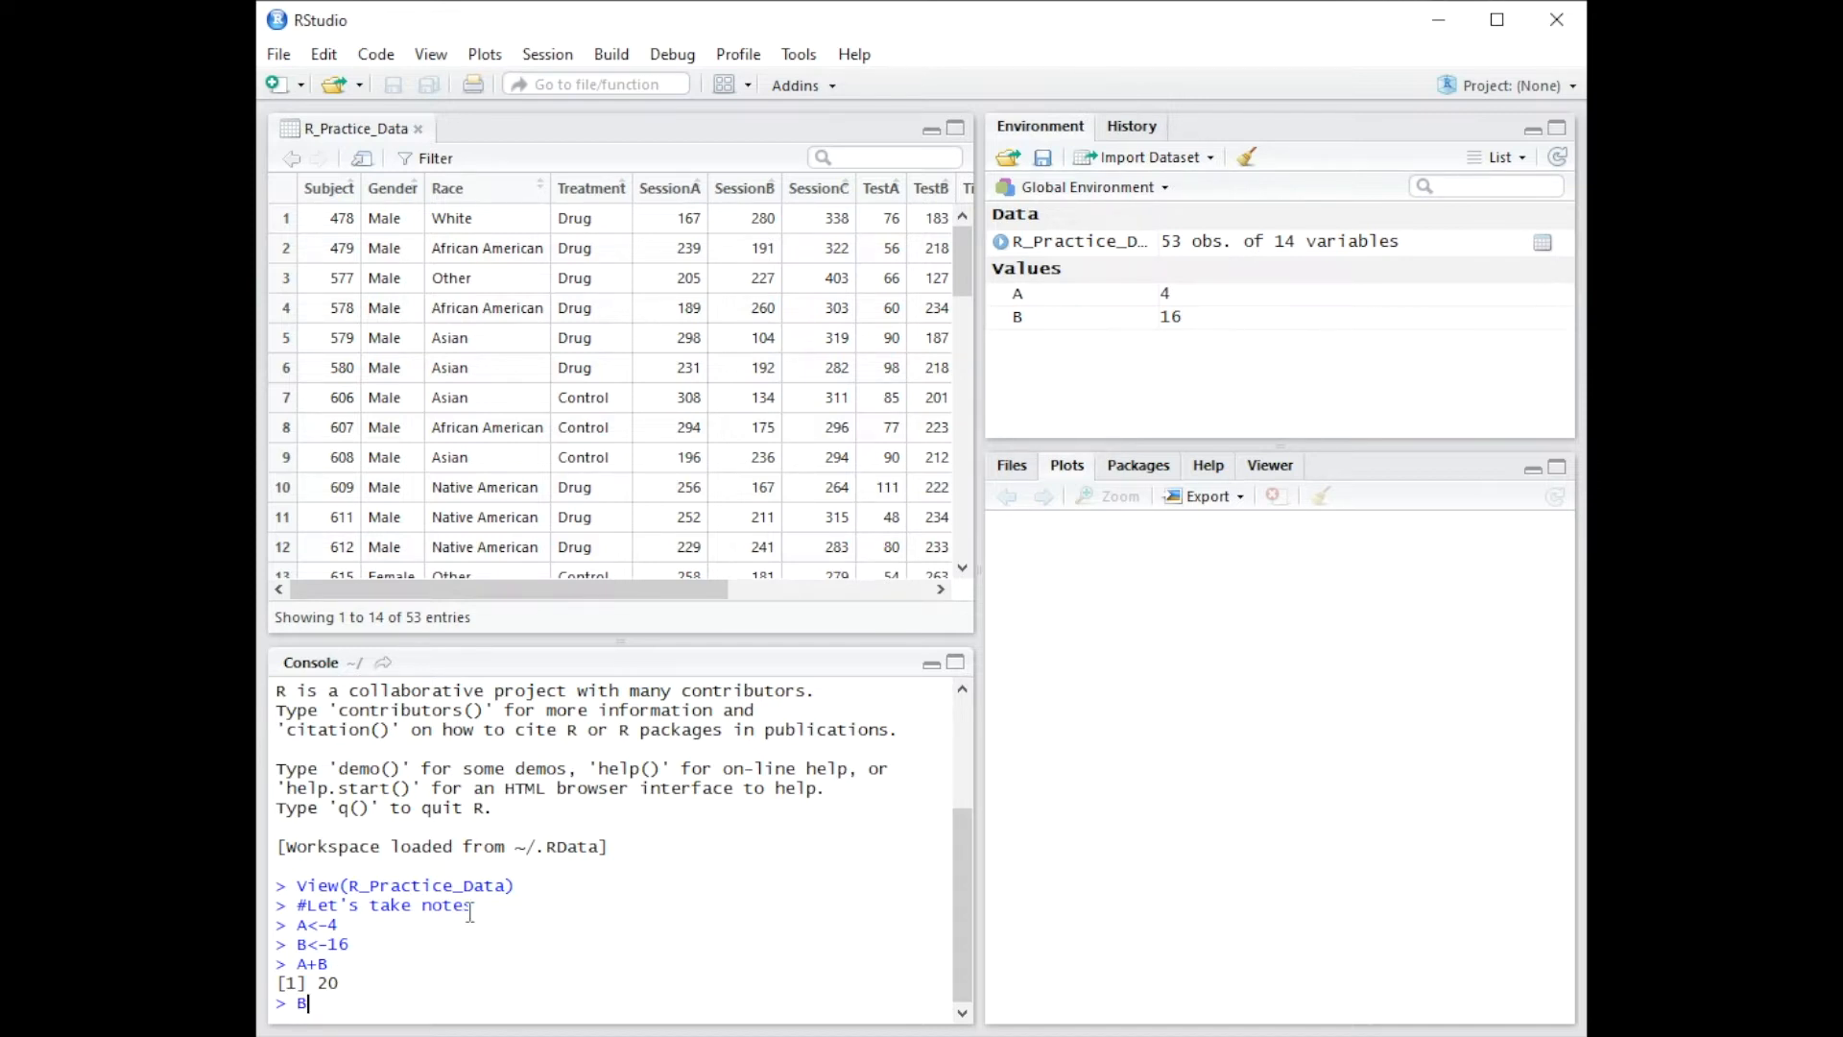
text(A)
key(Return)
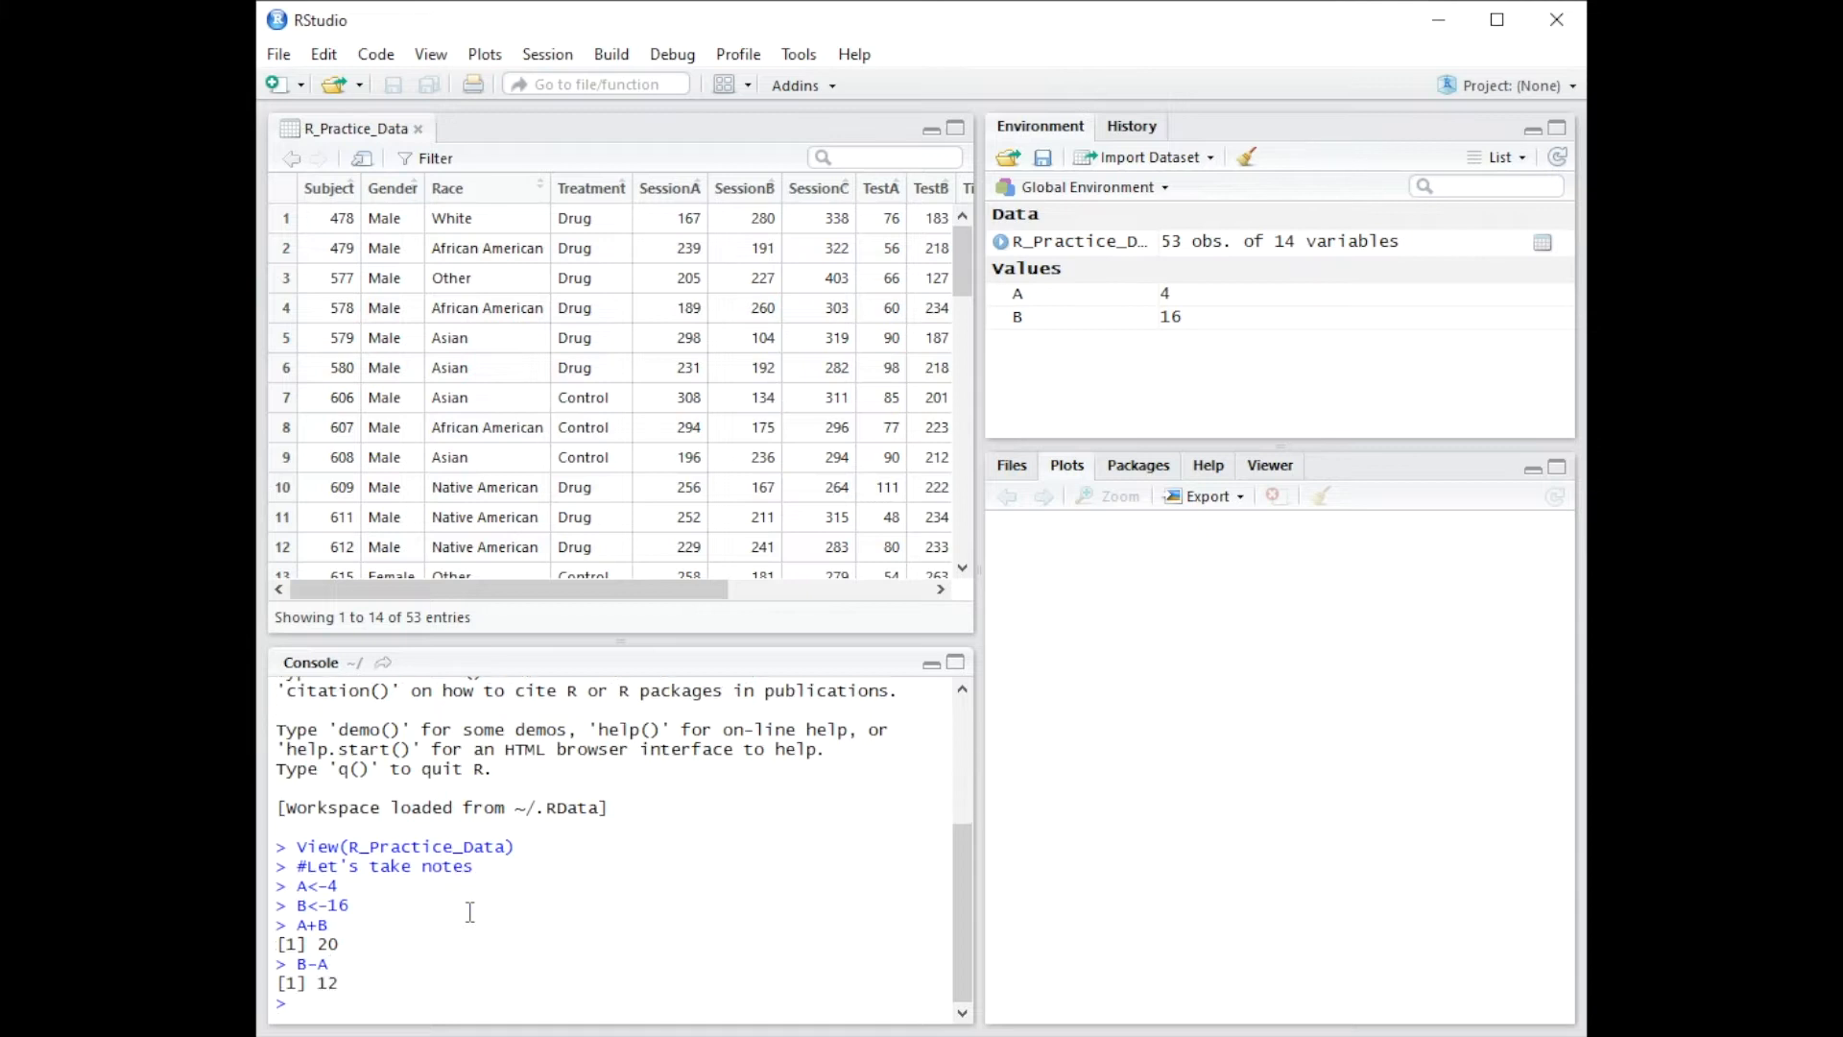
text(A*B)
key(Return)
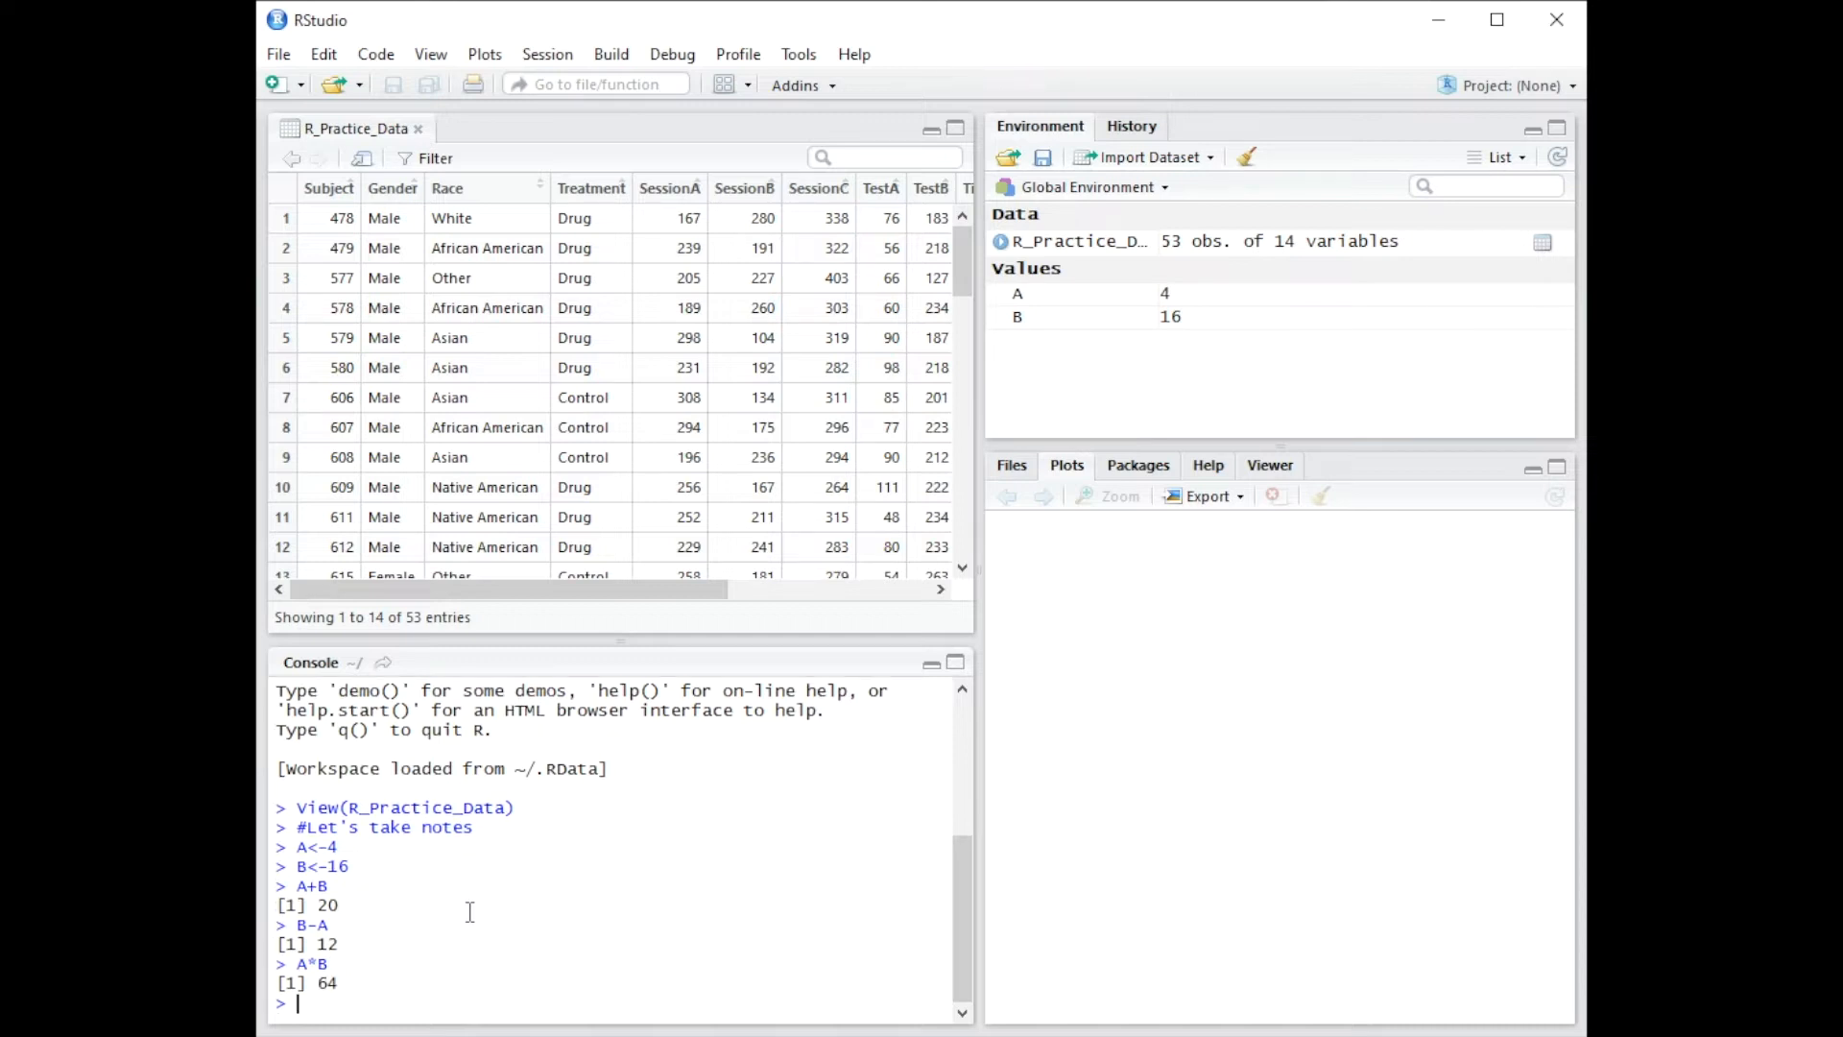
text(B/A)
key(Return)
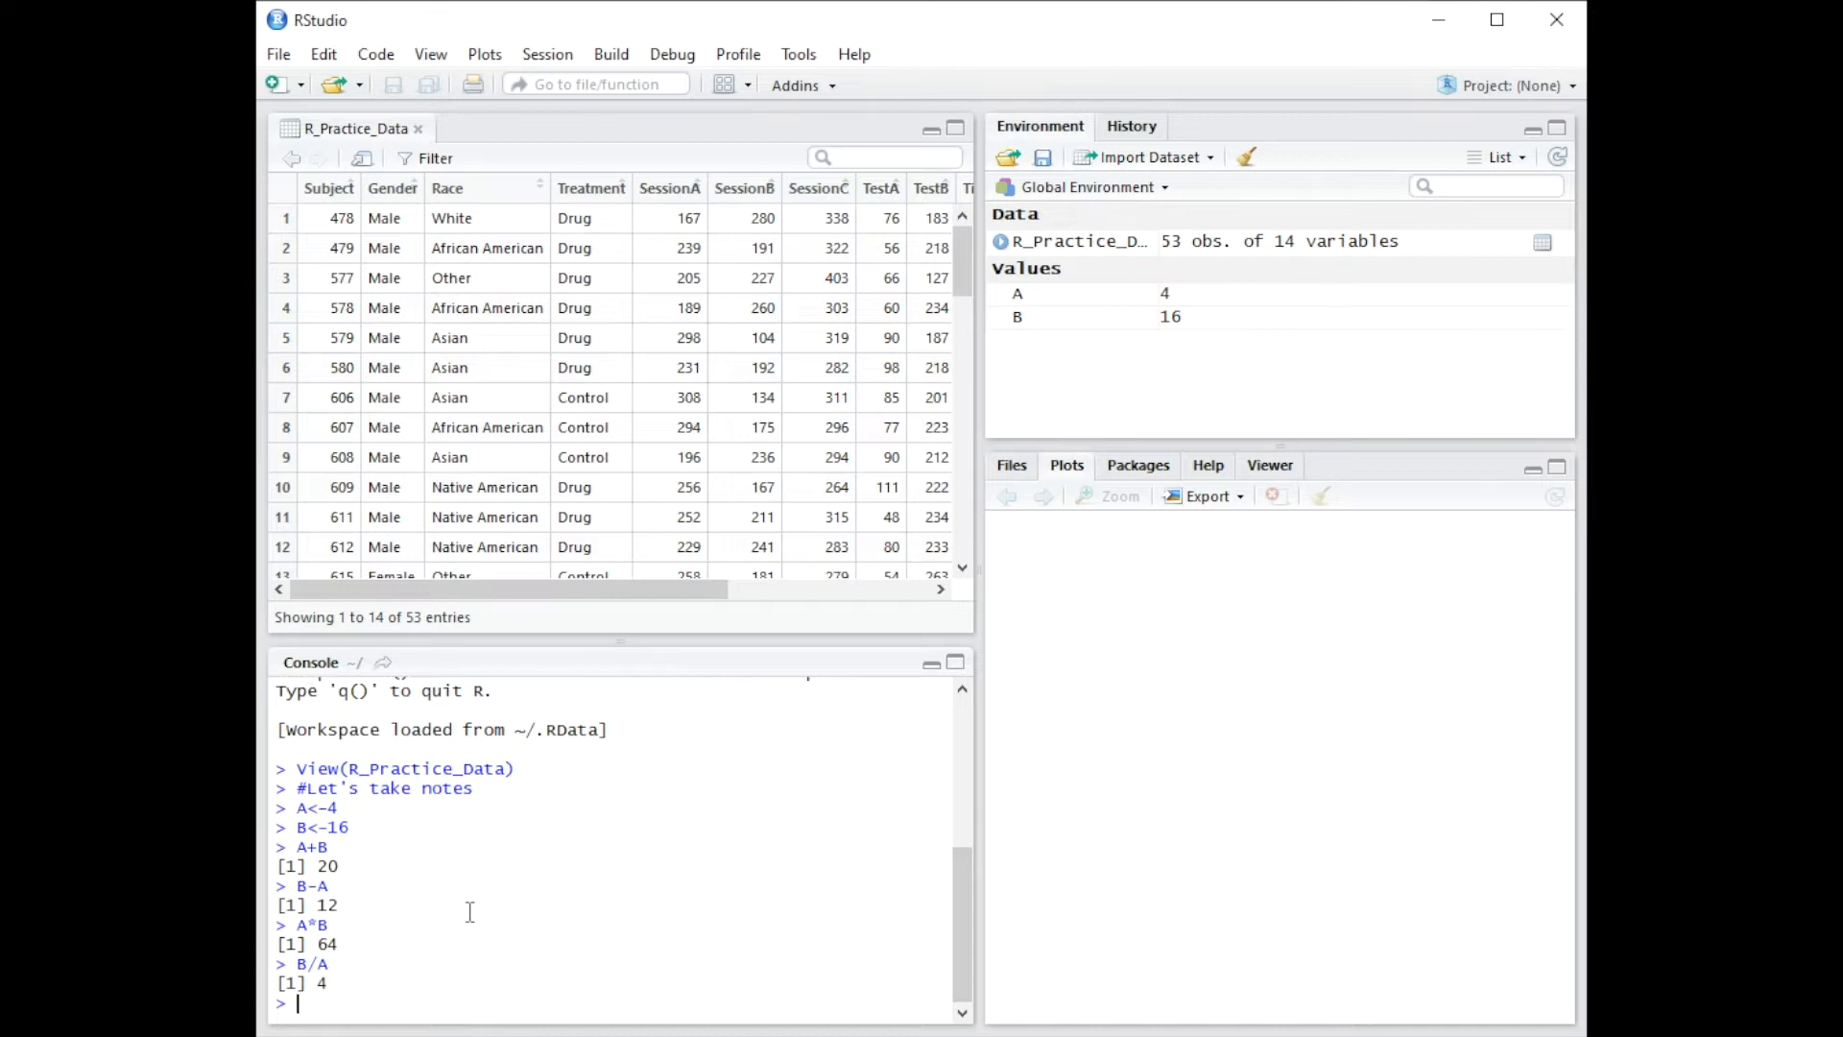
- Calculate the square root of B with sqrt(B) and the square of A with A^2
text(sqrt()
text(B)
key(Return)
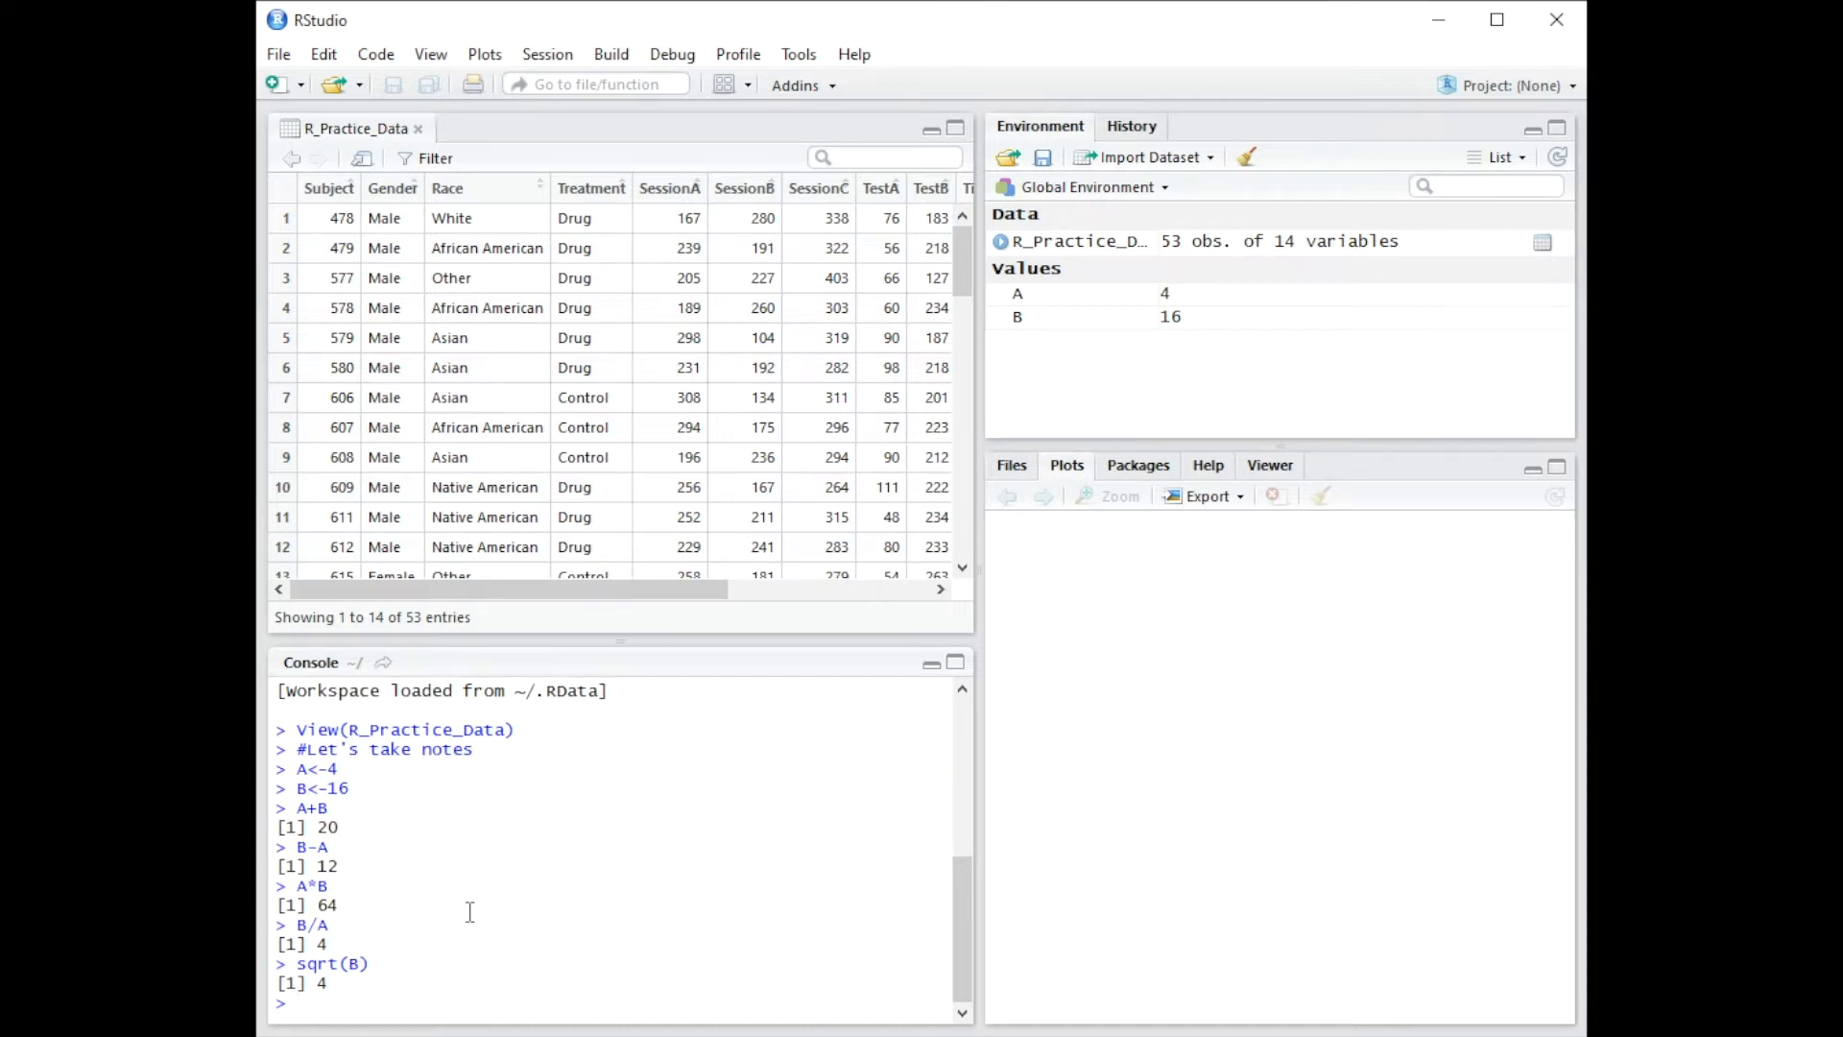
text(A^2)
key(Return)
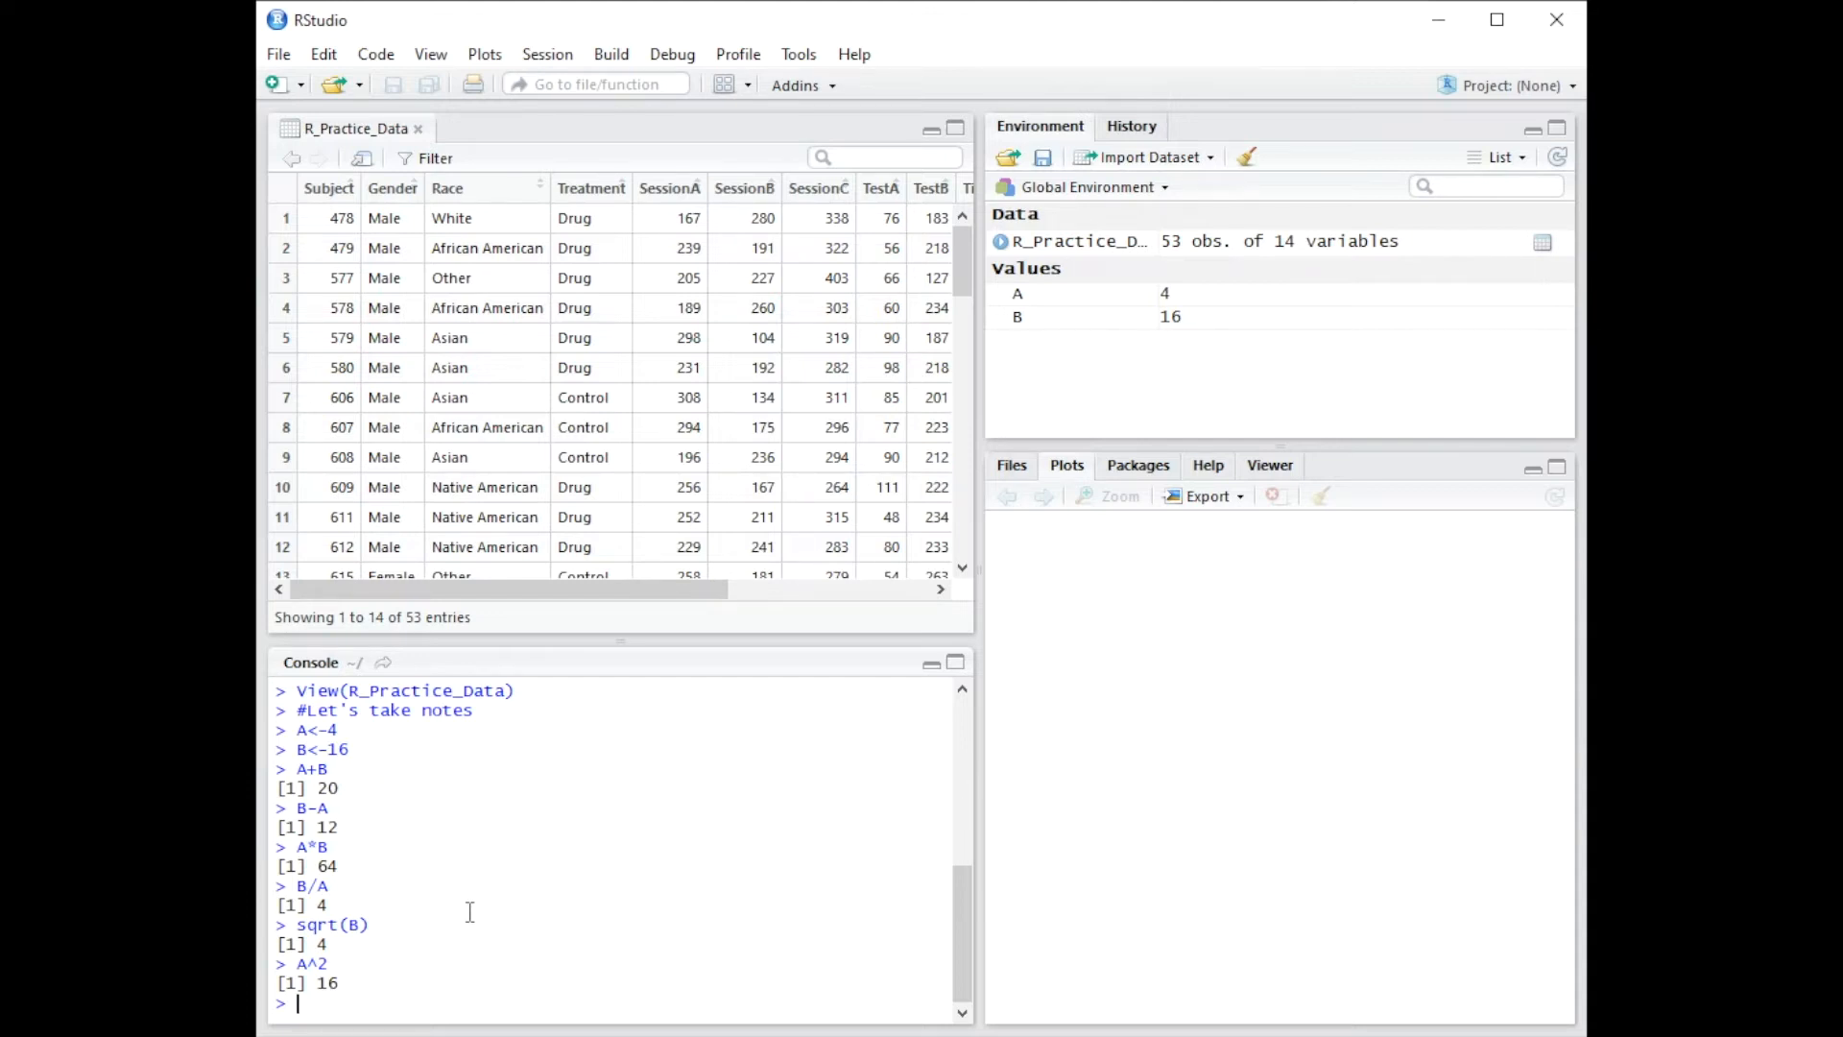
- Import the Excel file RStudioTutorialData.xlsx from the Tutorial Data folder on the desktop as a dataset
click(1187, 163)
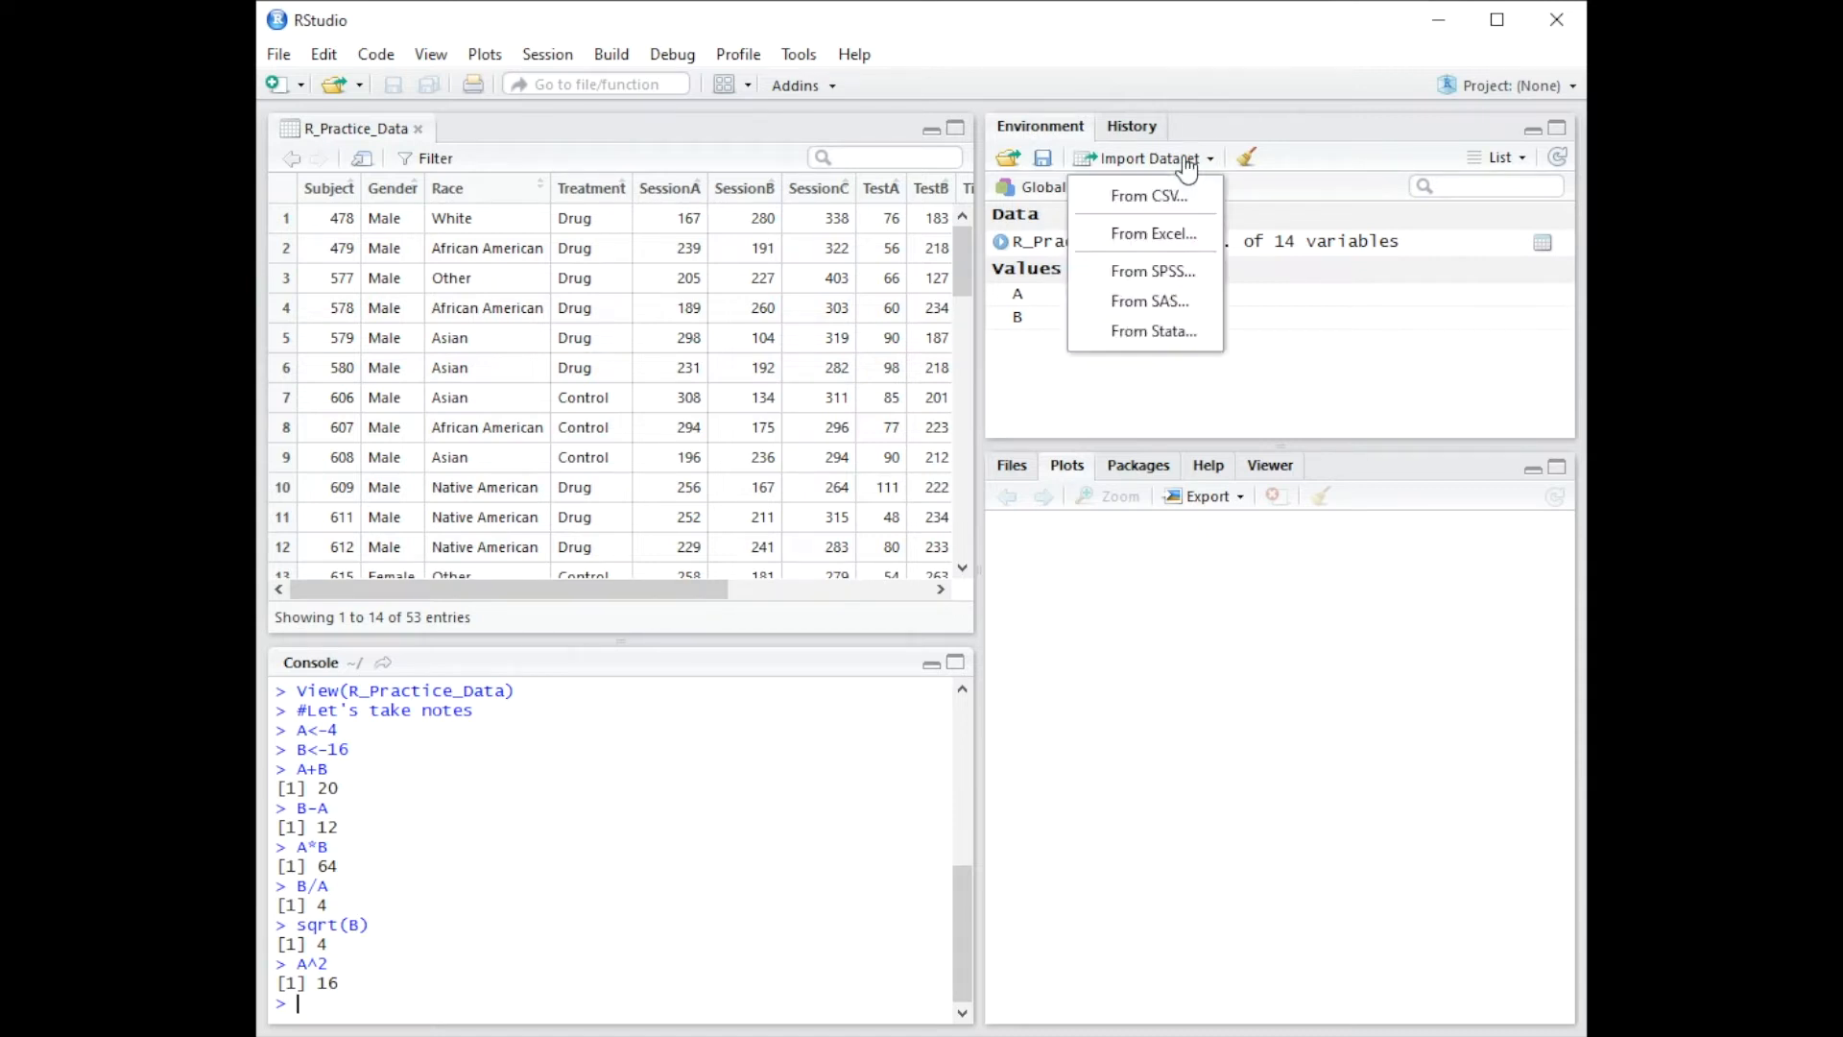
click(1168, 238)
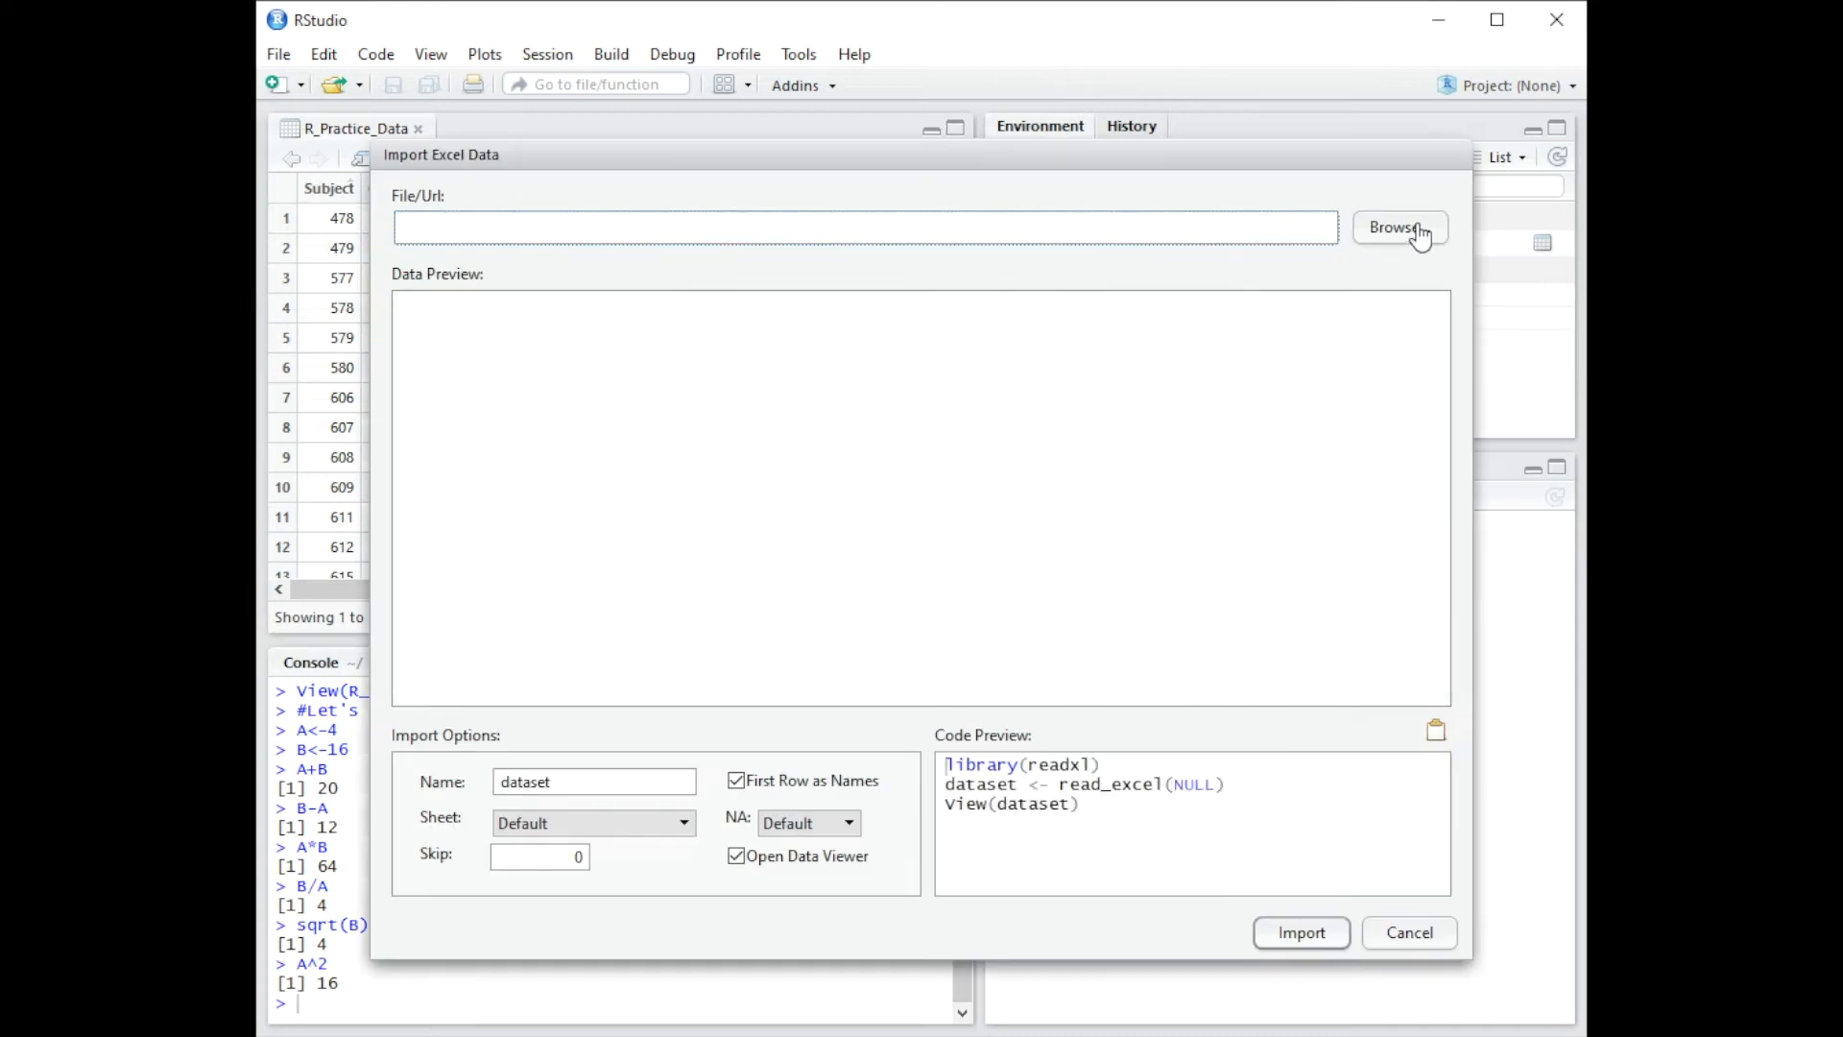
click(1415, 229)
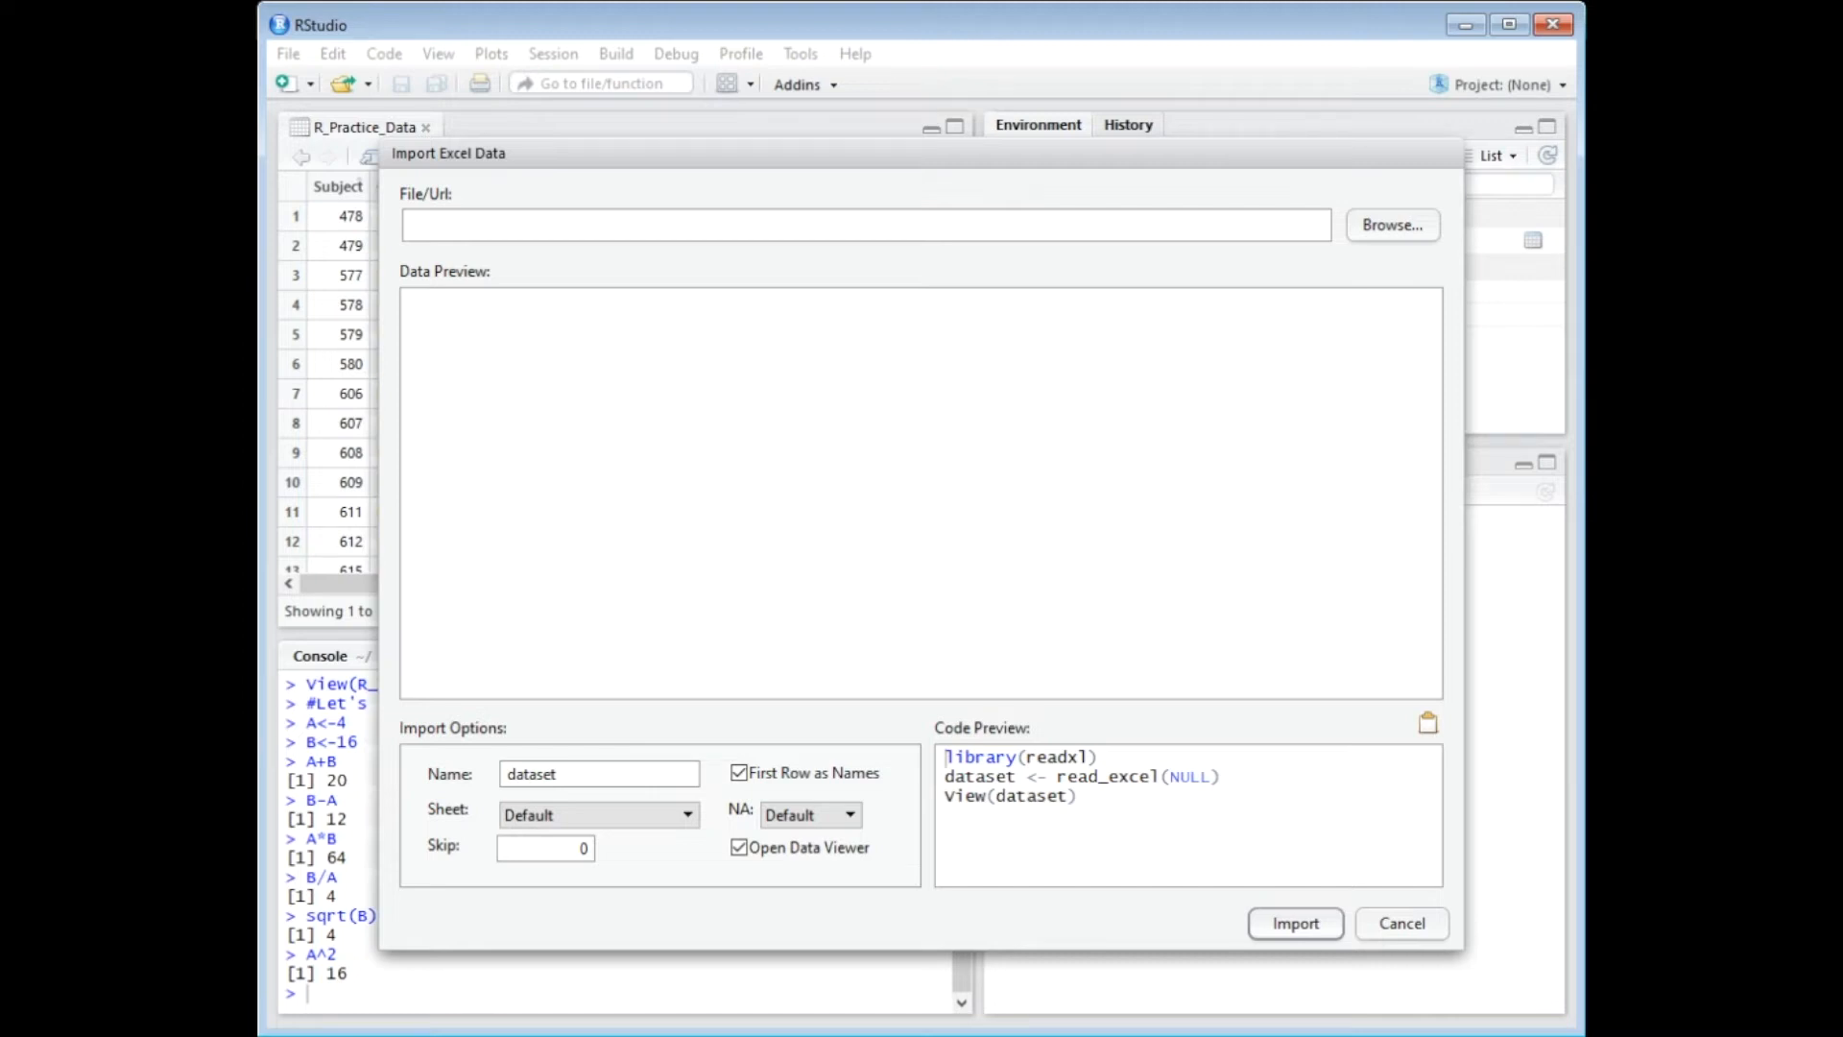
click(1301, 933)
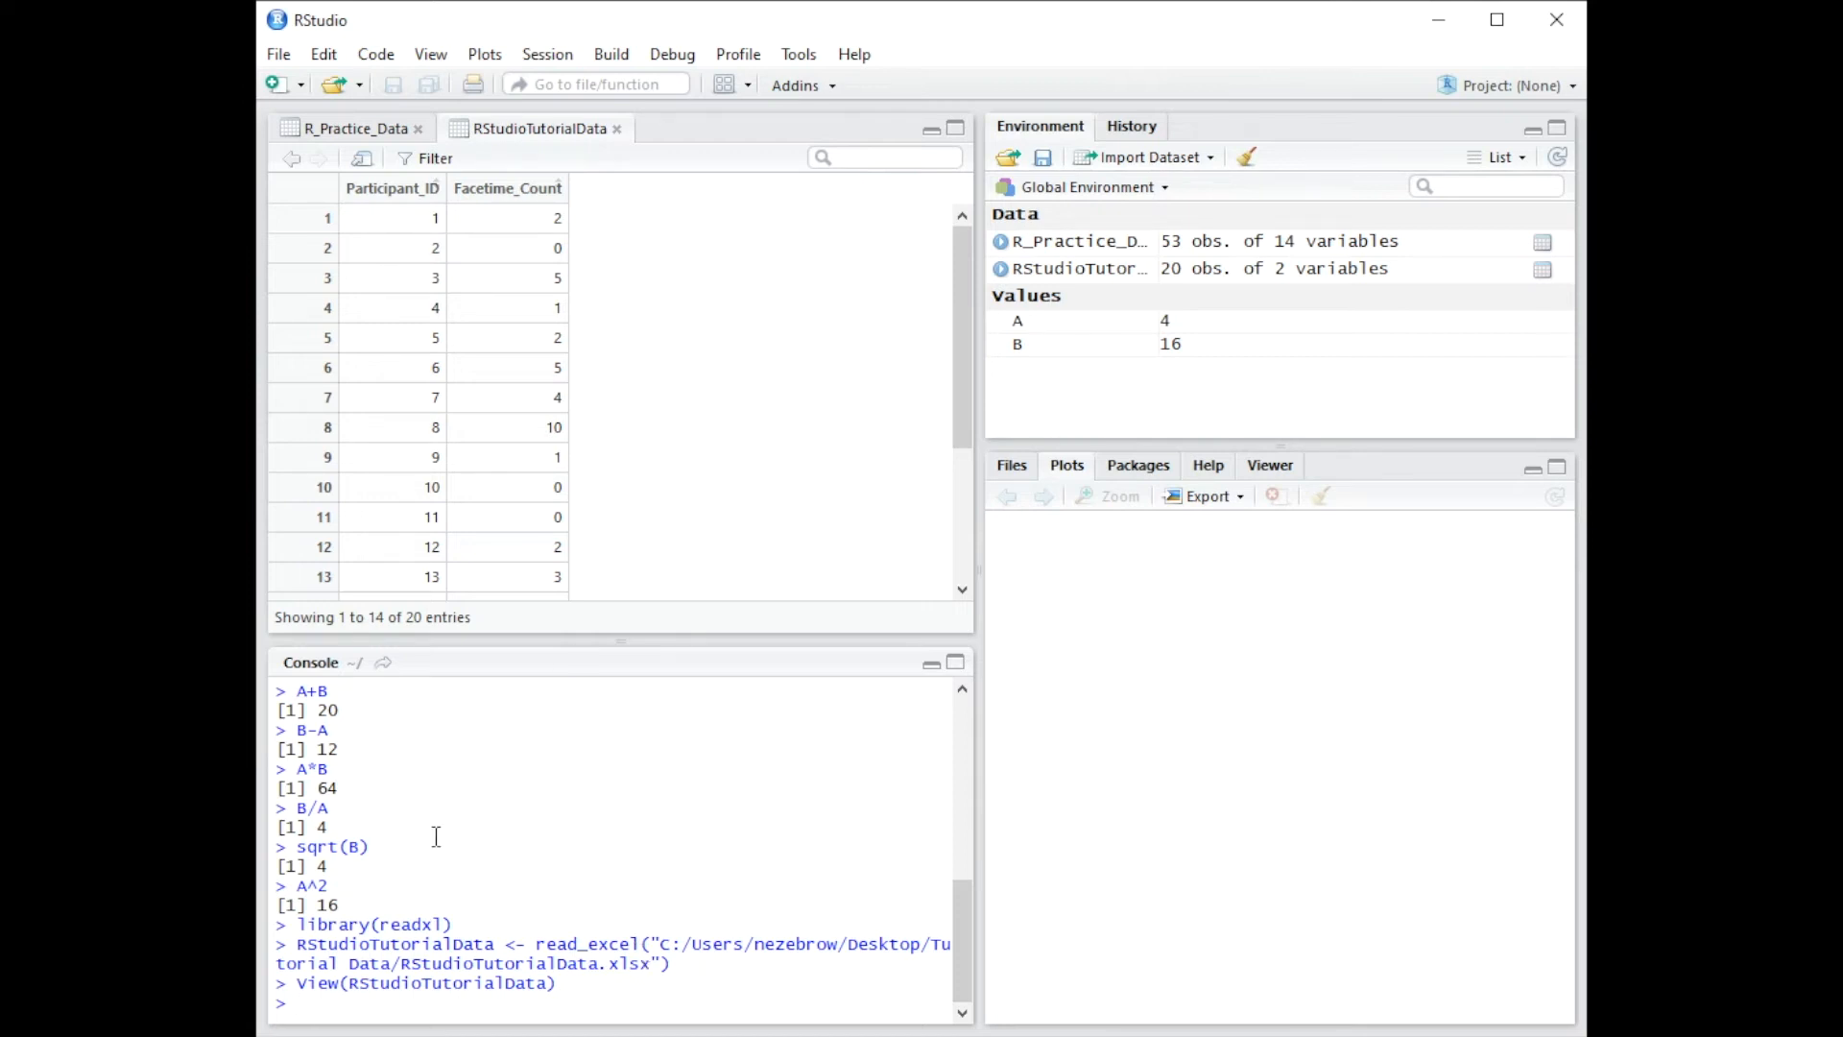
- Calculate the mean of the Facetime_Count column with mean(RStudioTutorialData$Facetime_Count)
text(mean)
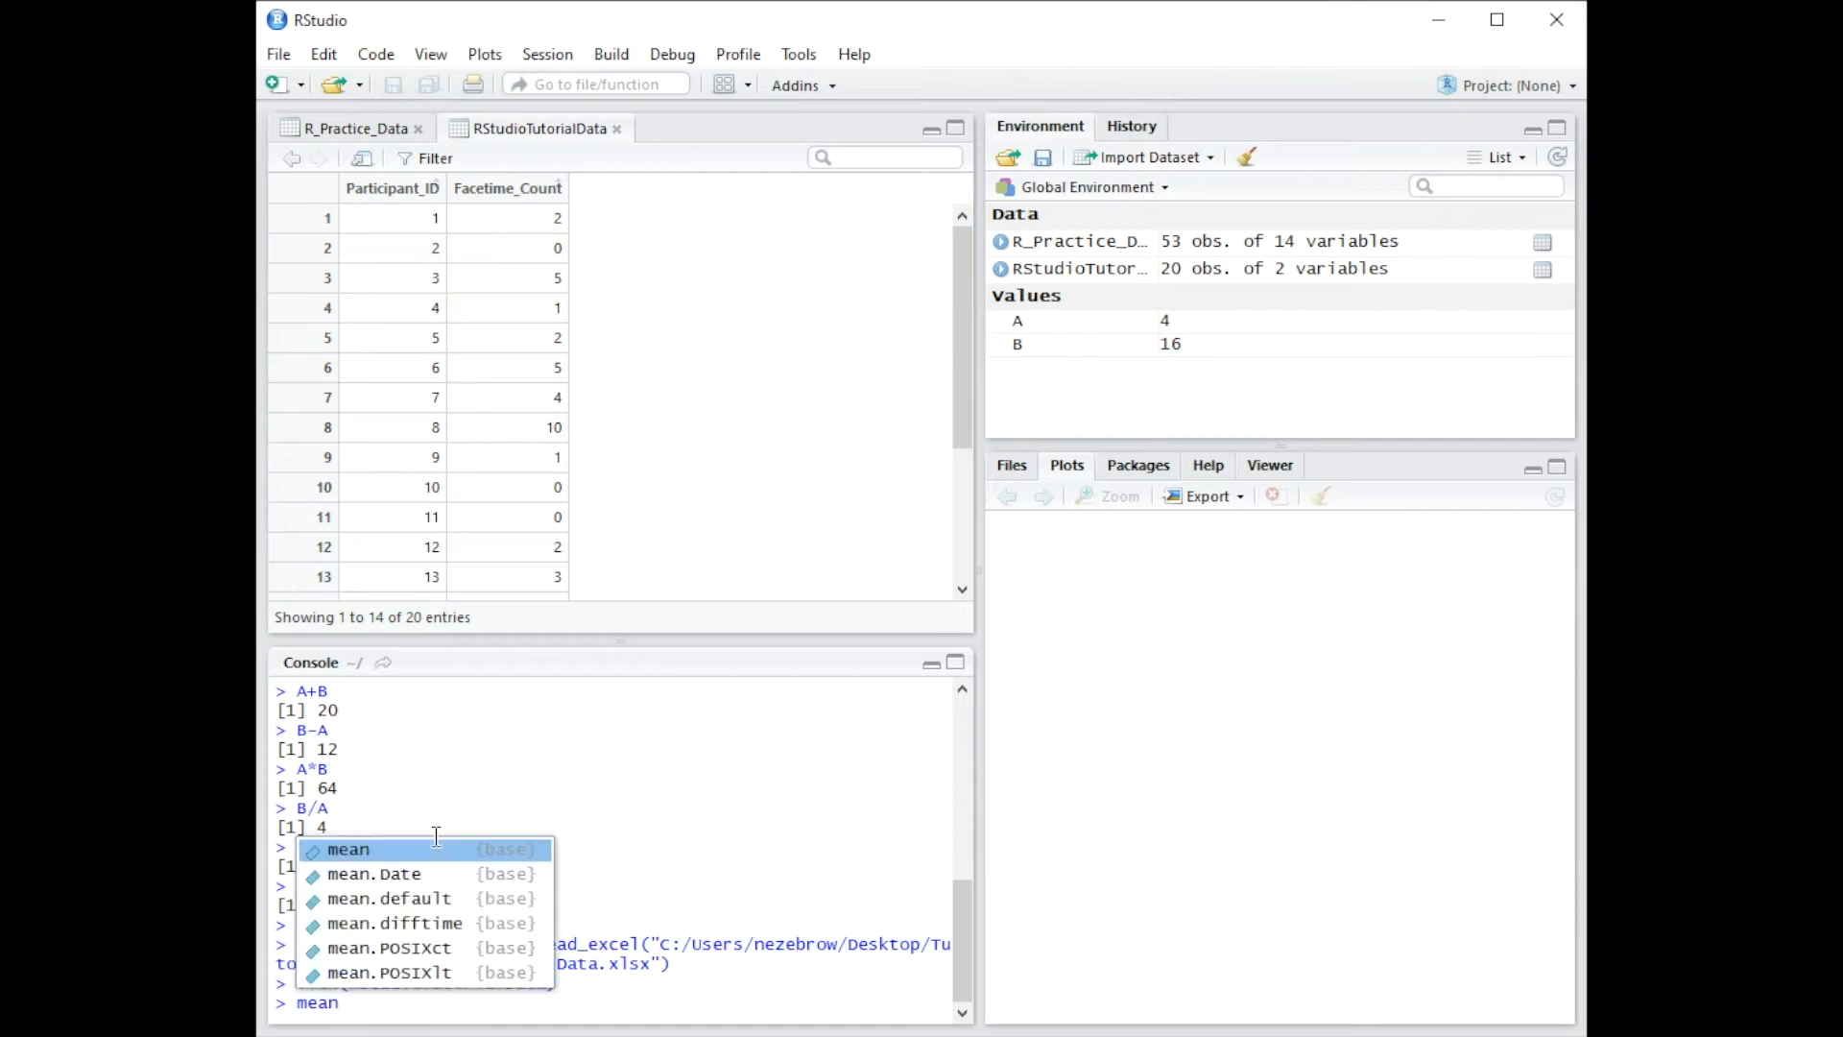
text(()
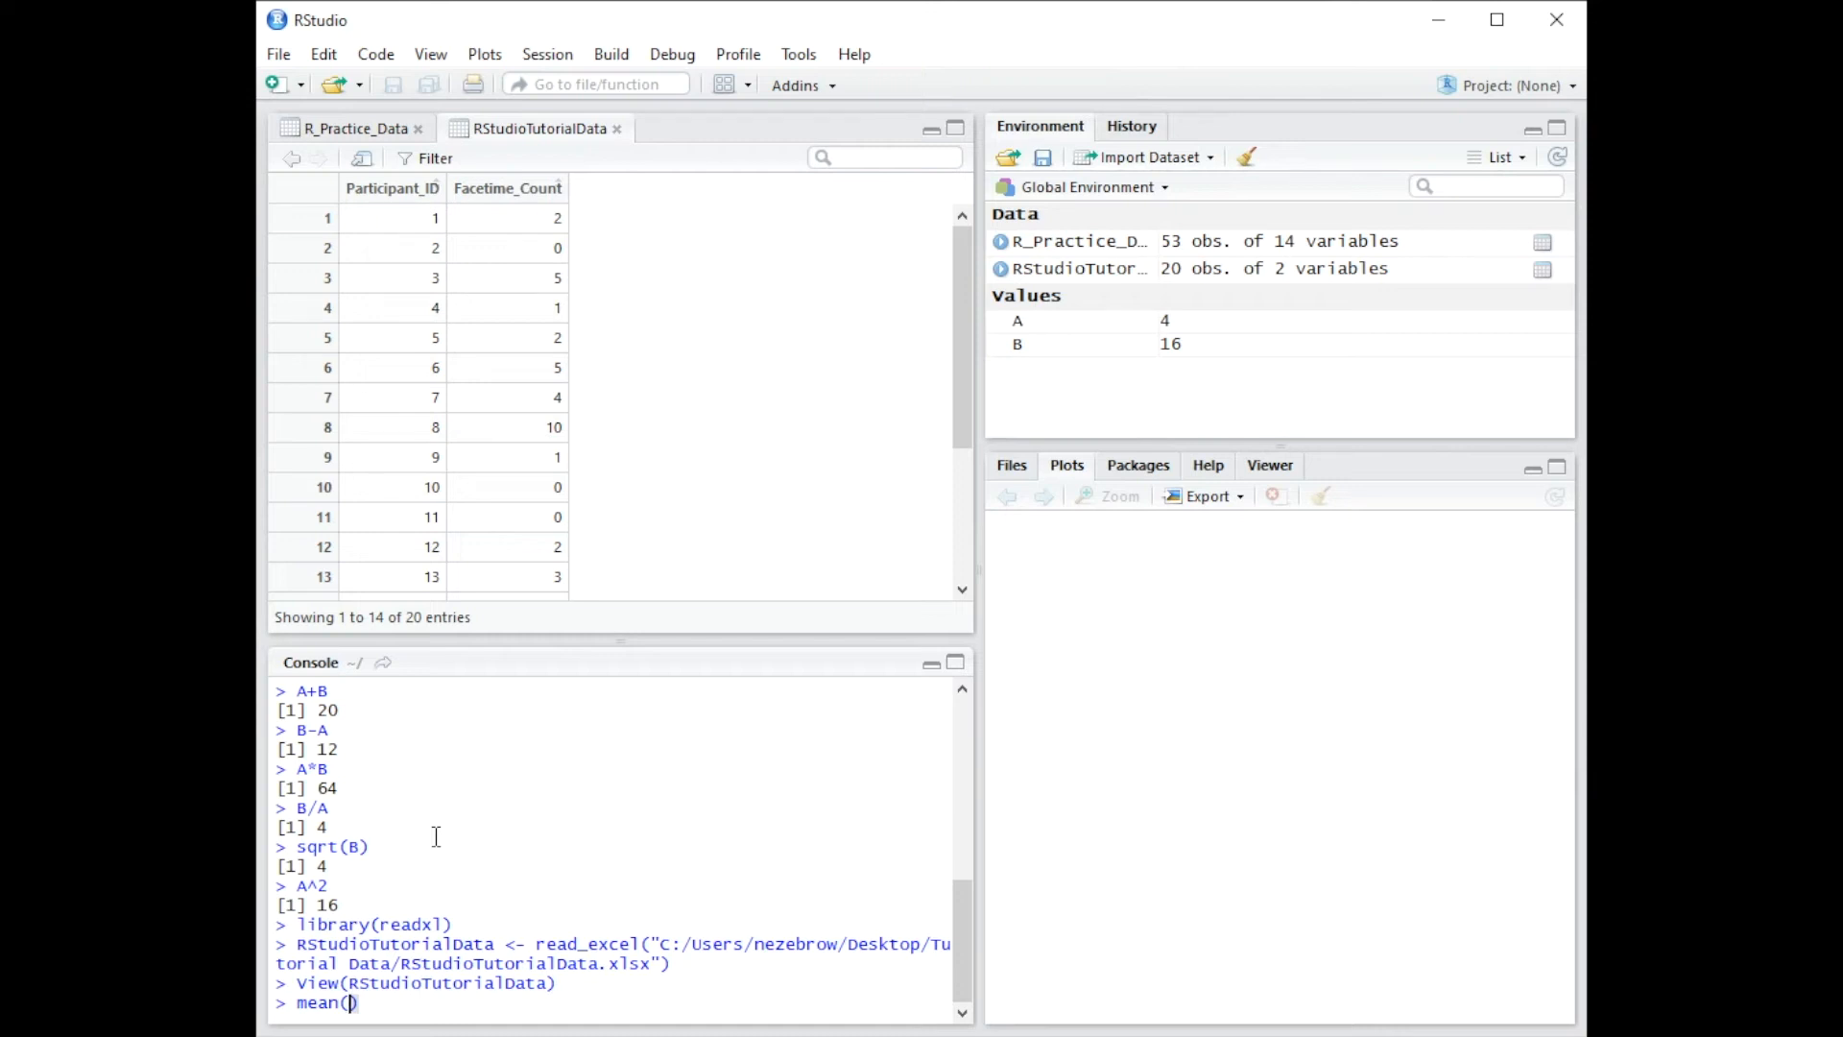
text(RStu)
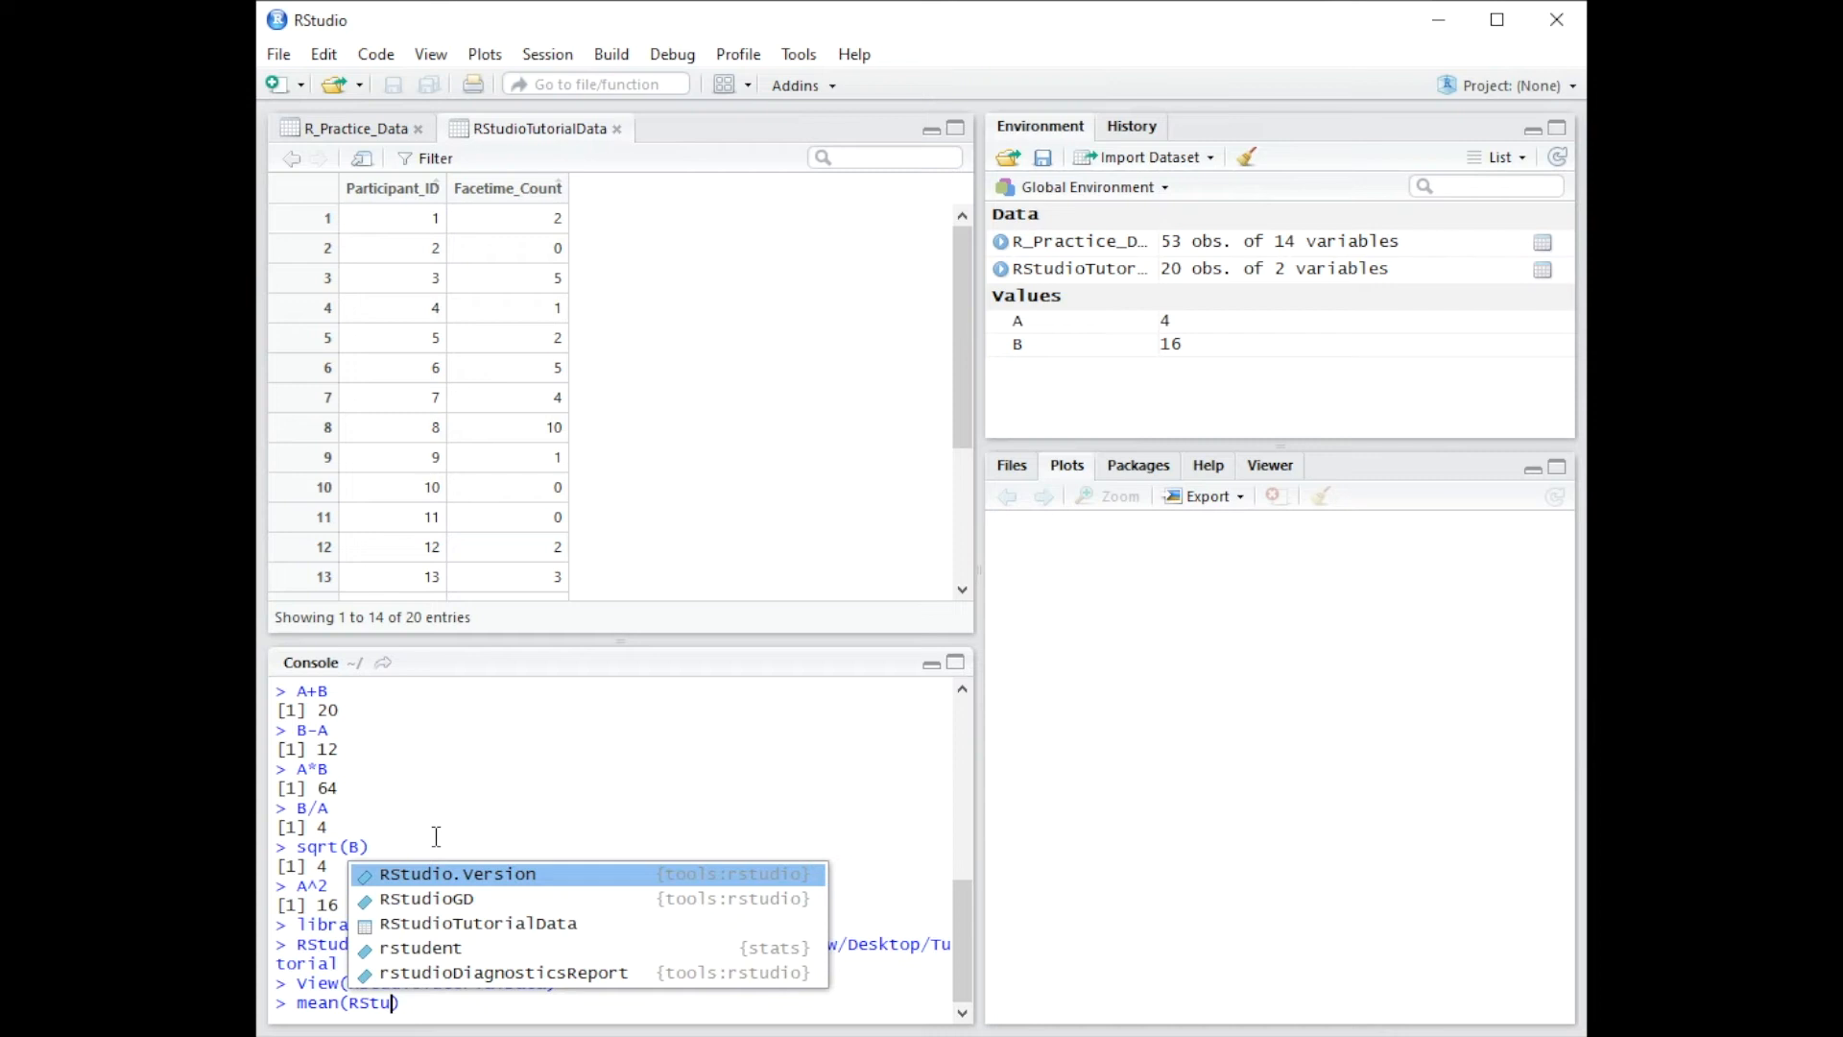
click(473, 923)
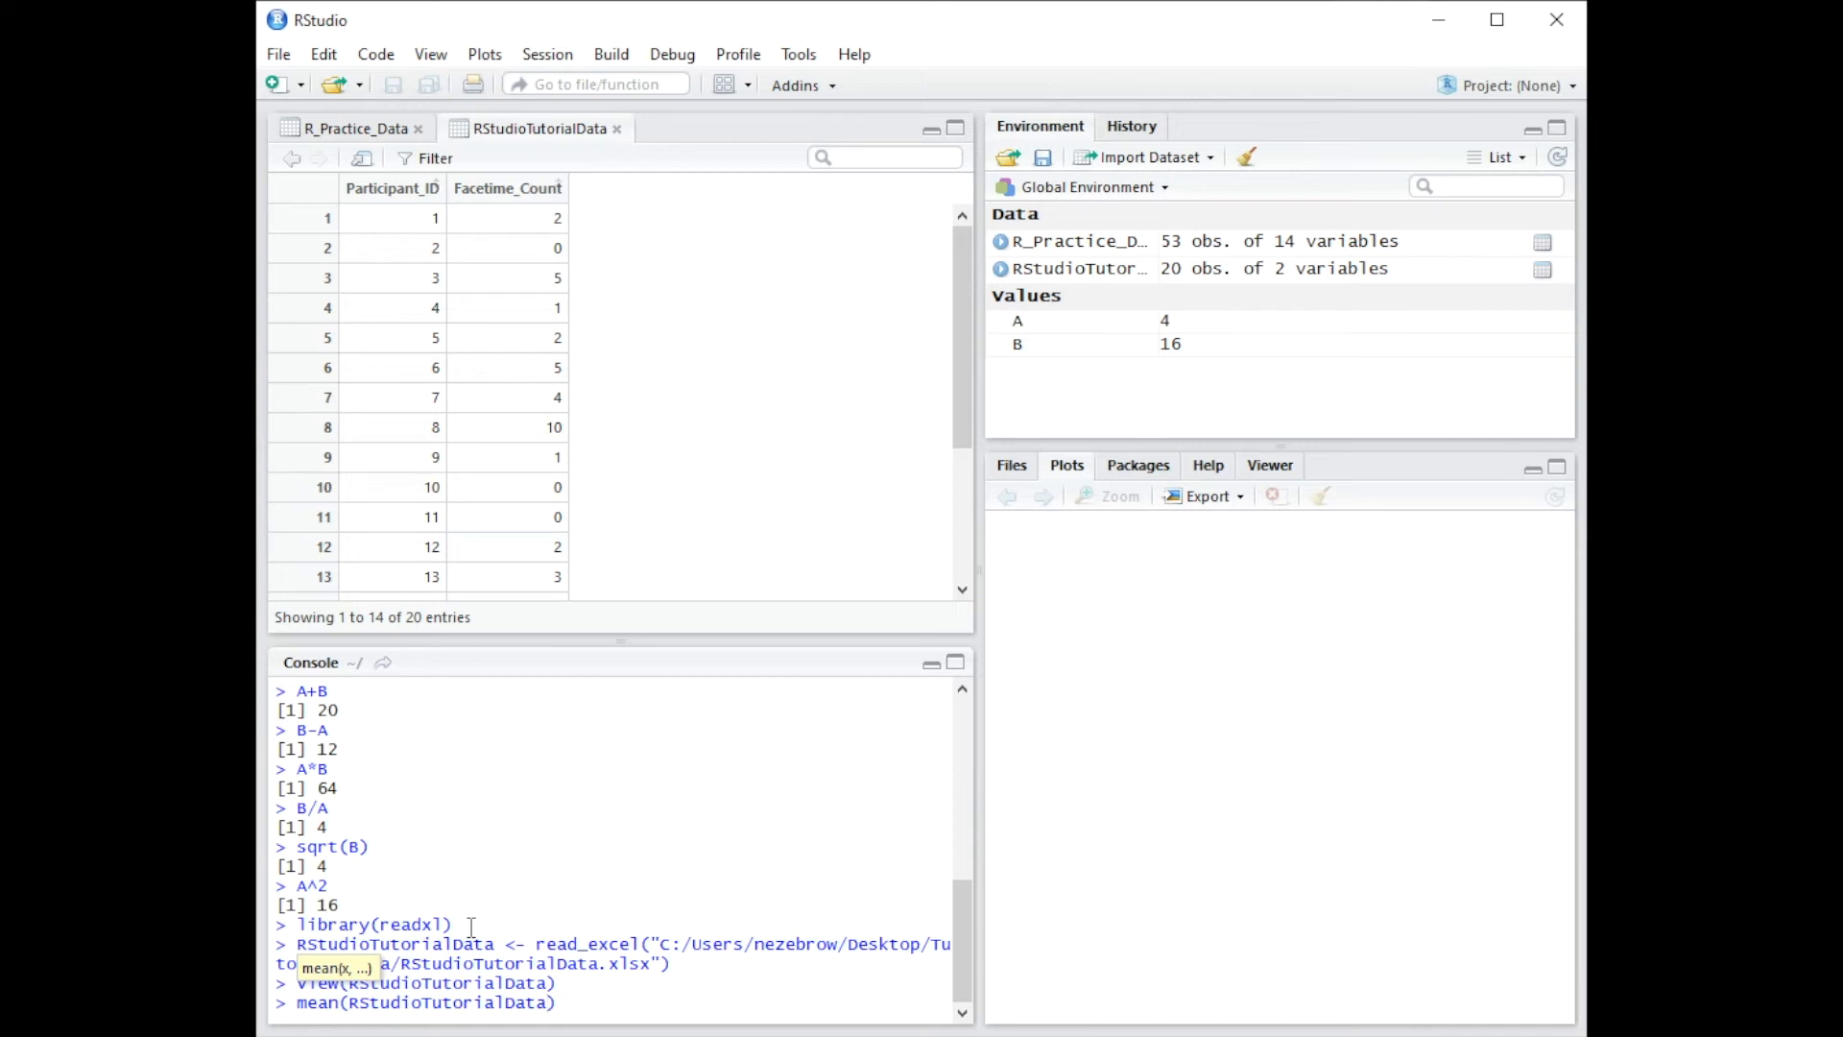
text($)
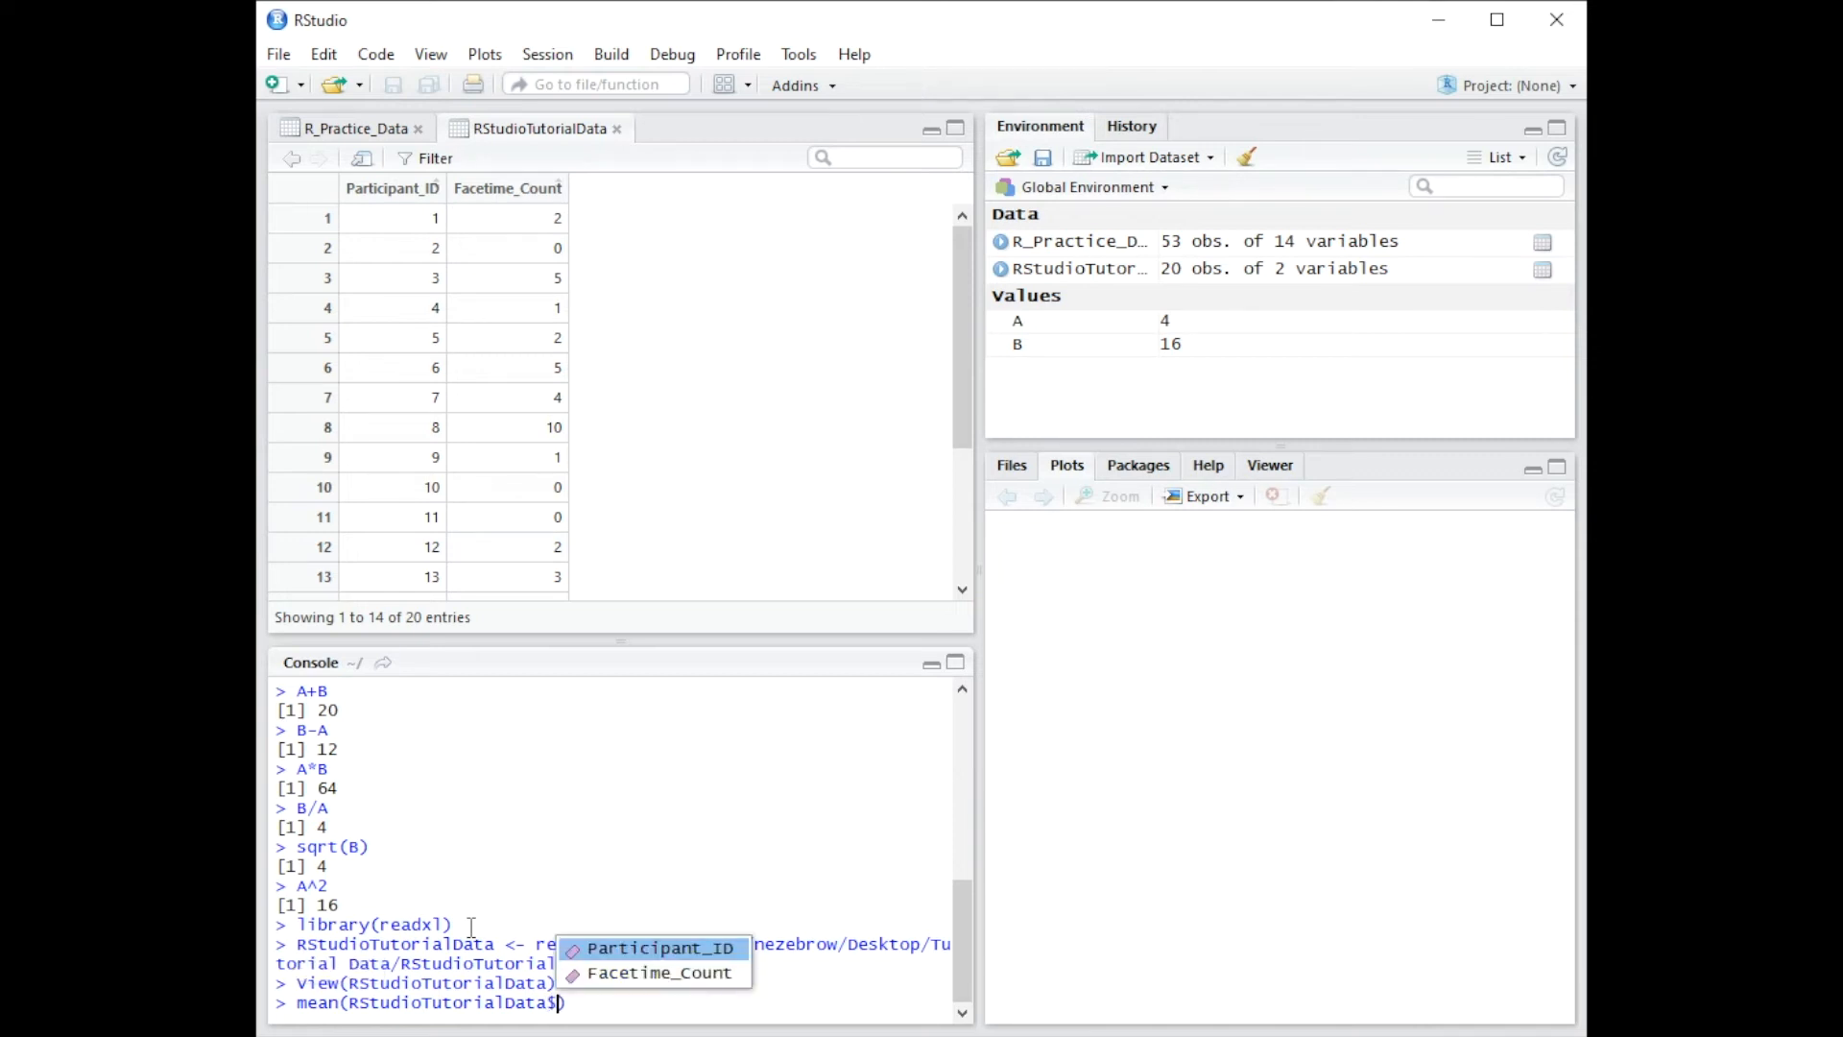
click(693, 973)
click(717, 1001)
key(Return)
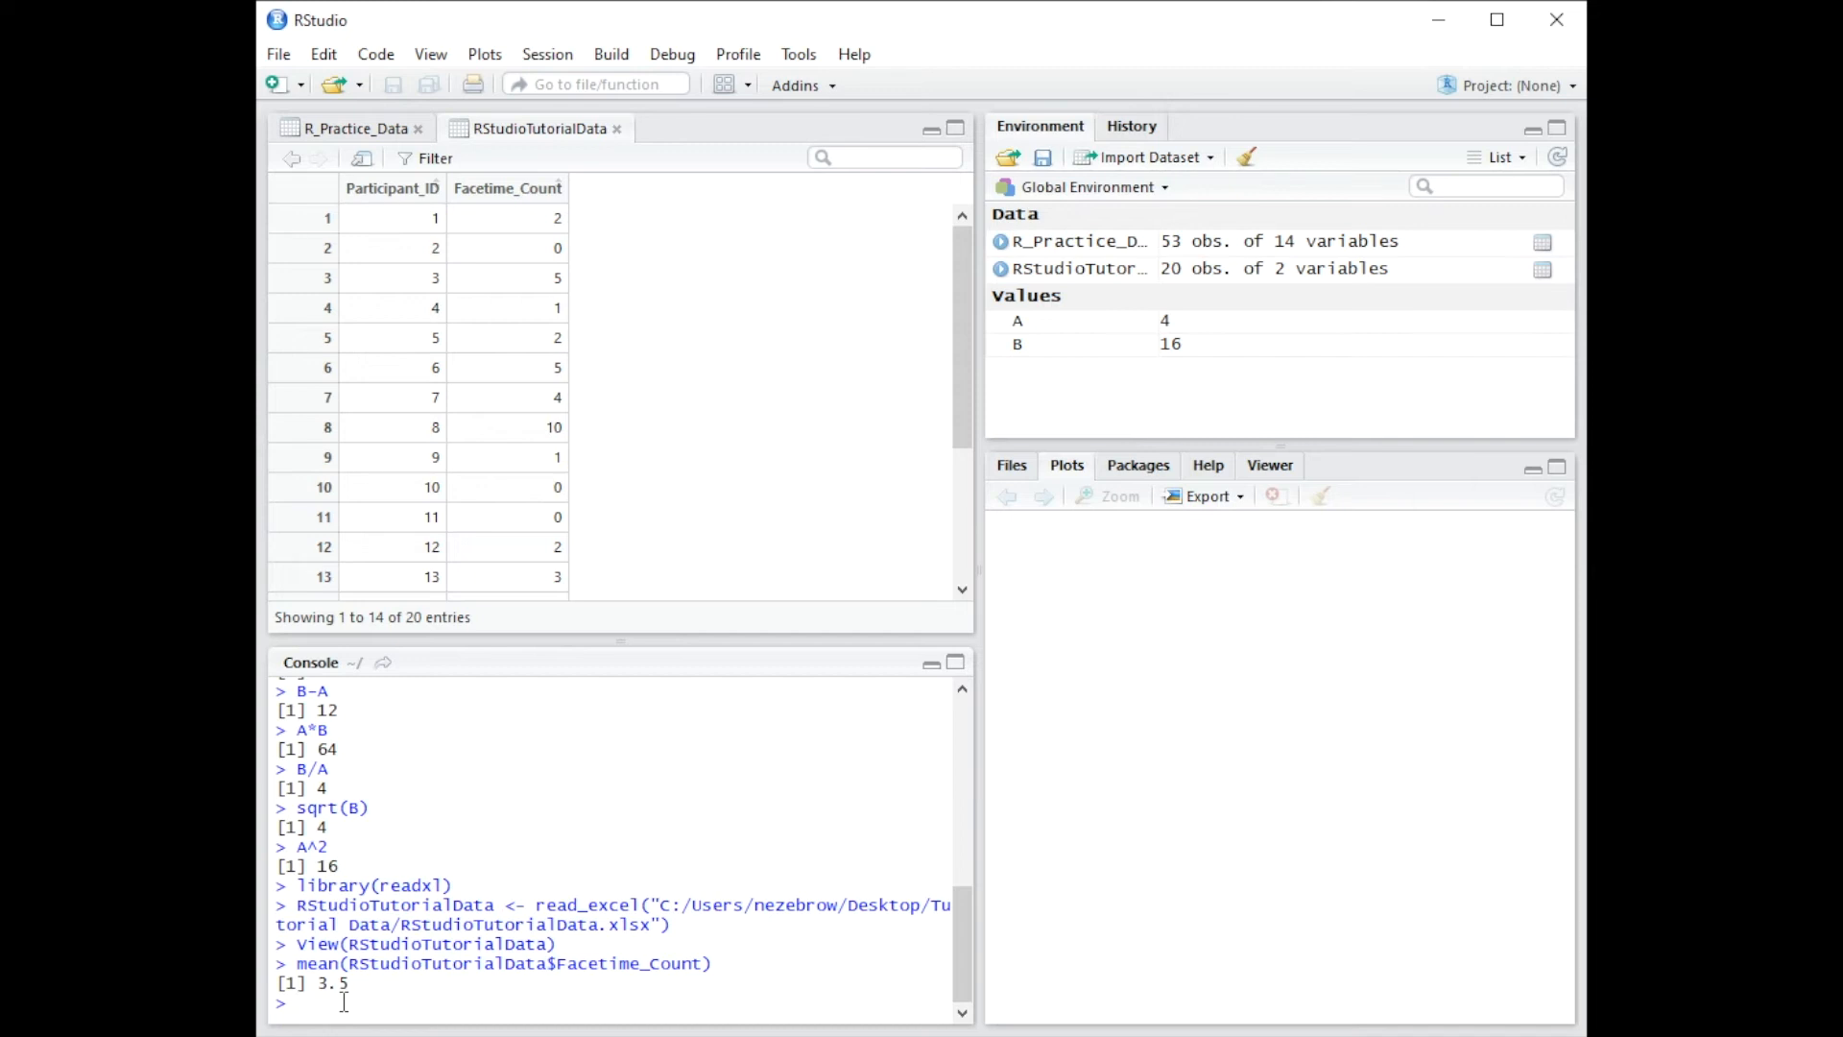
- Calculate the standard deviation of the Facetime_Count column with sd(RStudioTutorialData$Facetime_Count)
text(sd)
text((RStu)
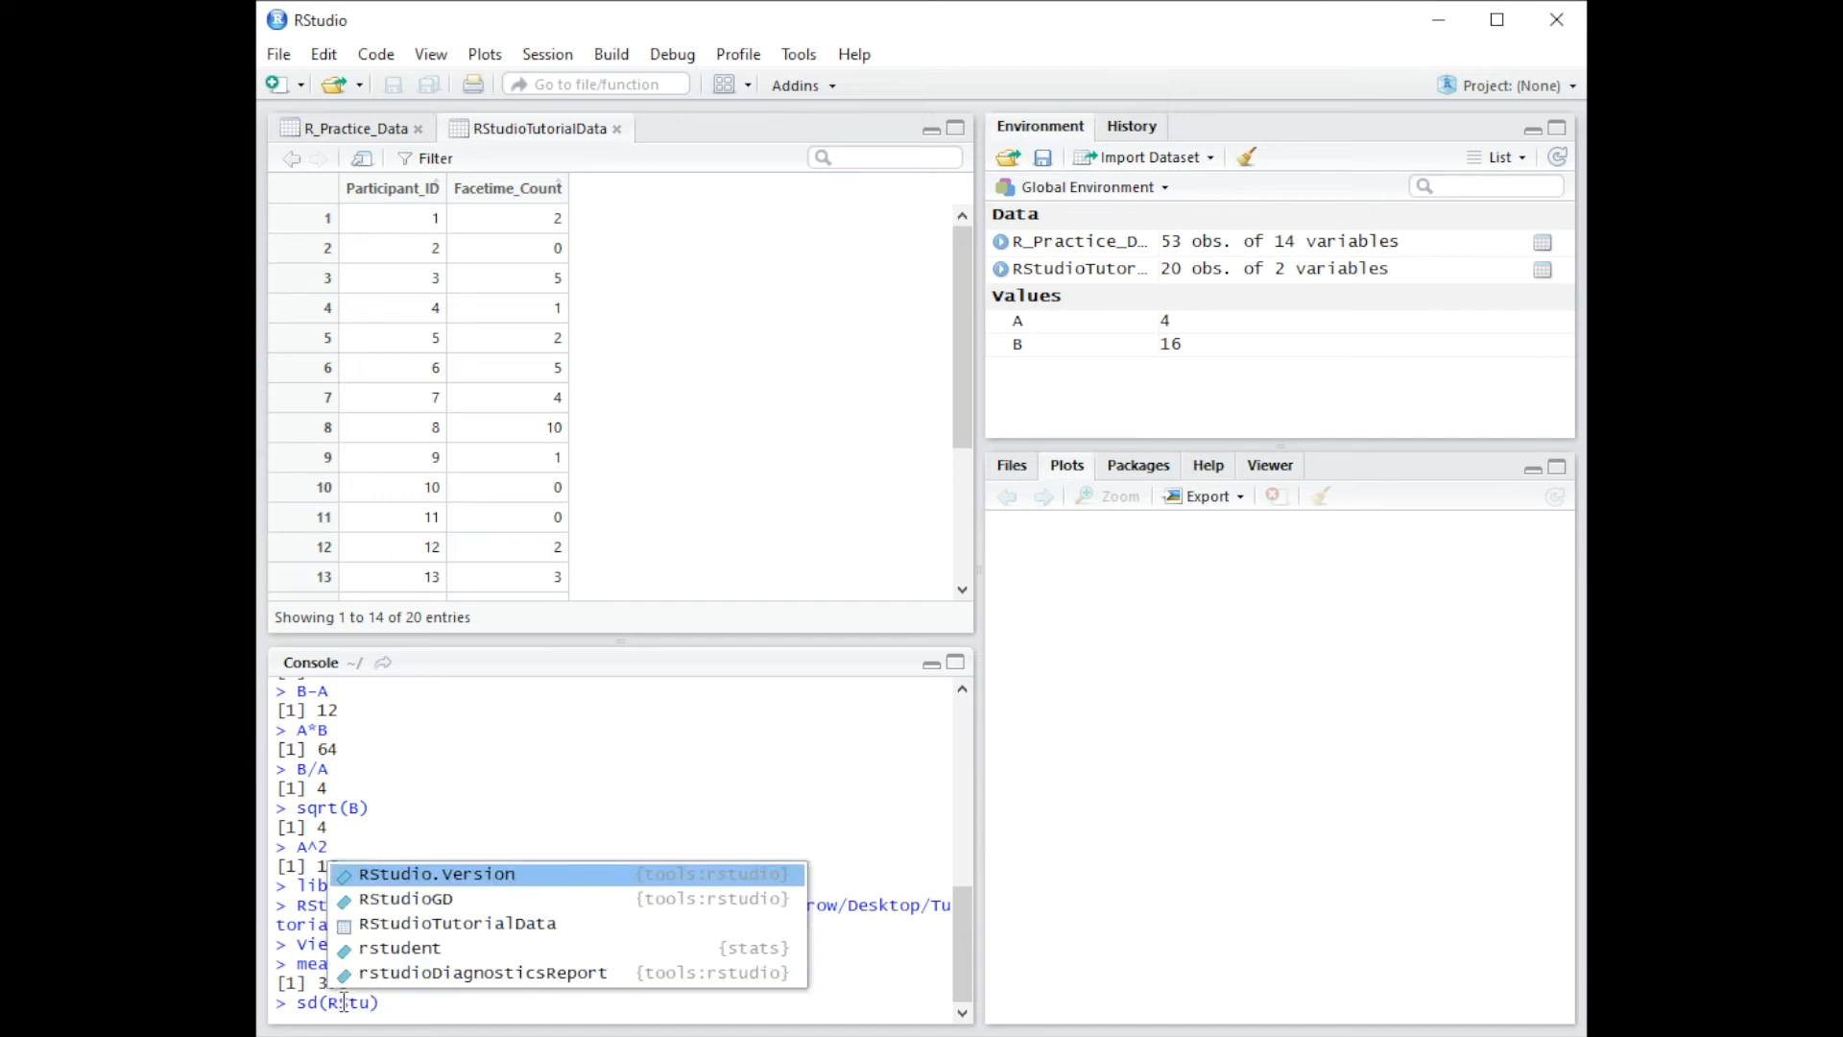
click(471, 924)
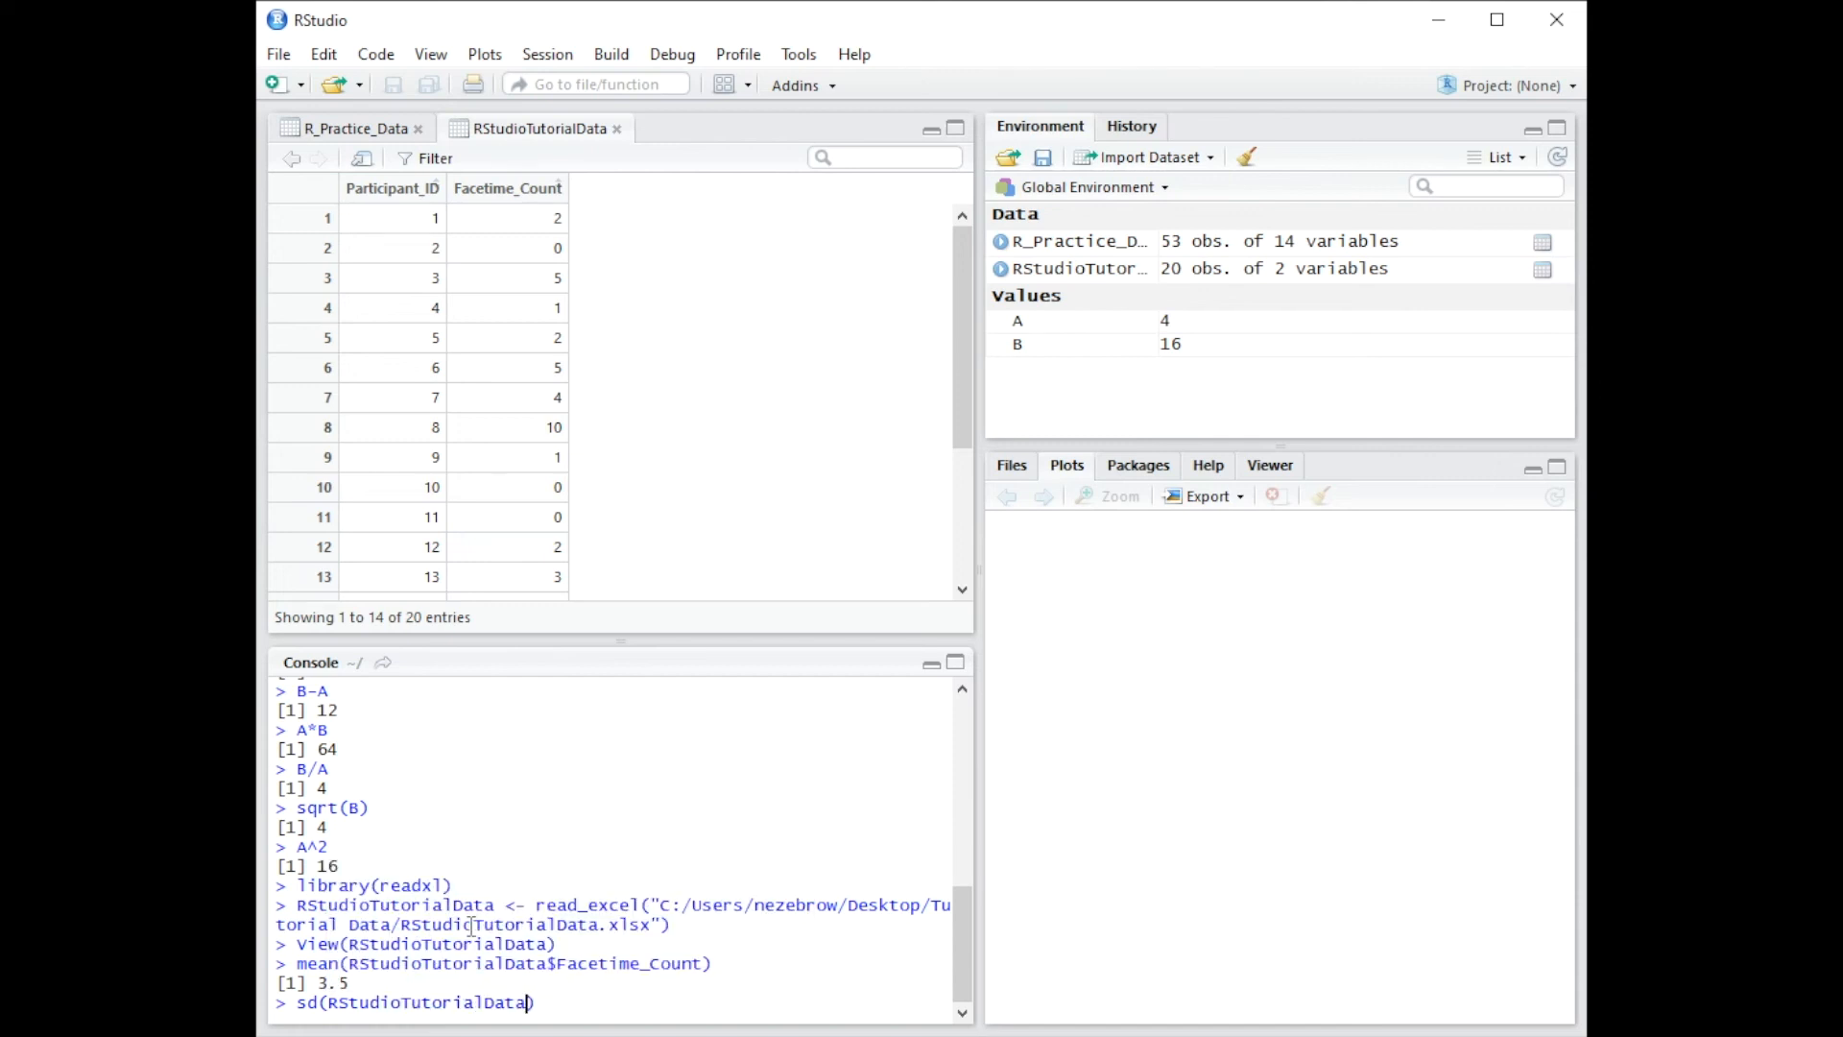
text($)
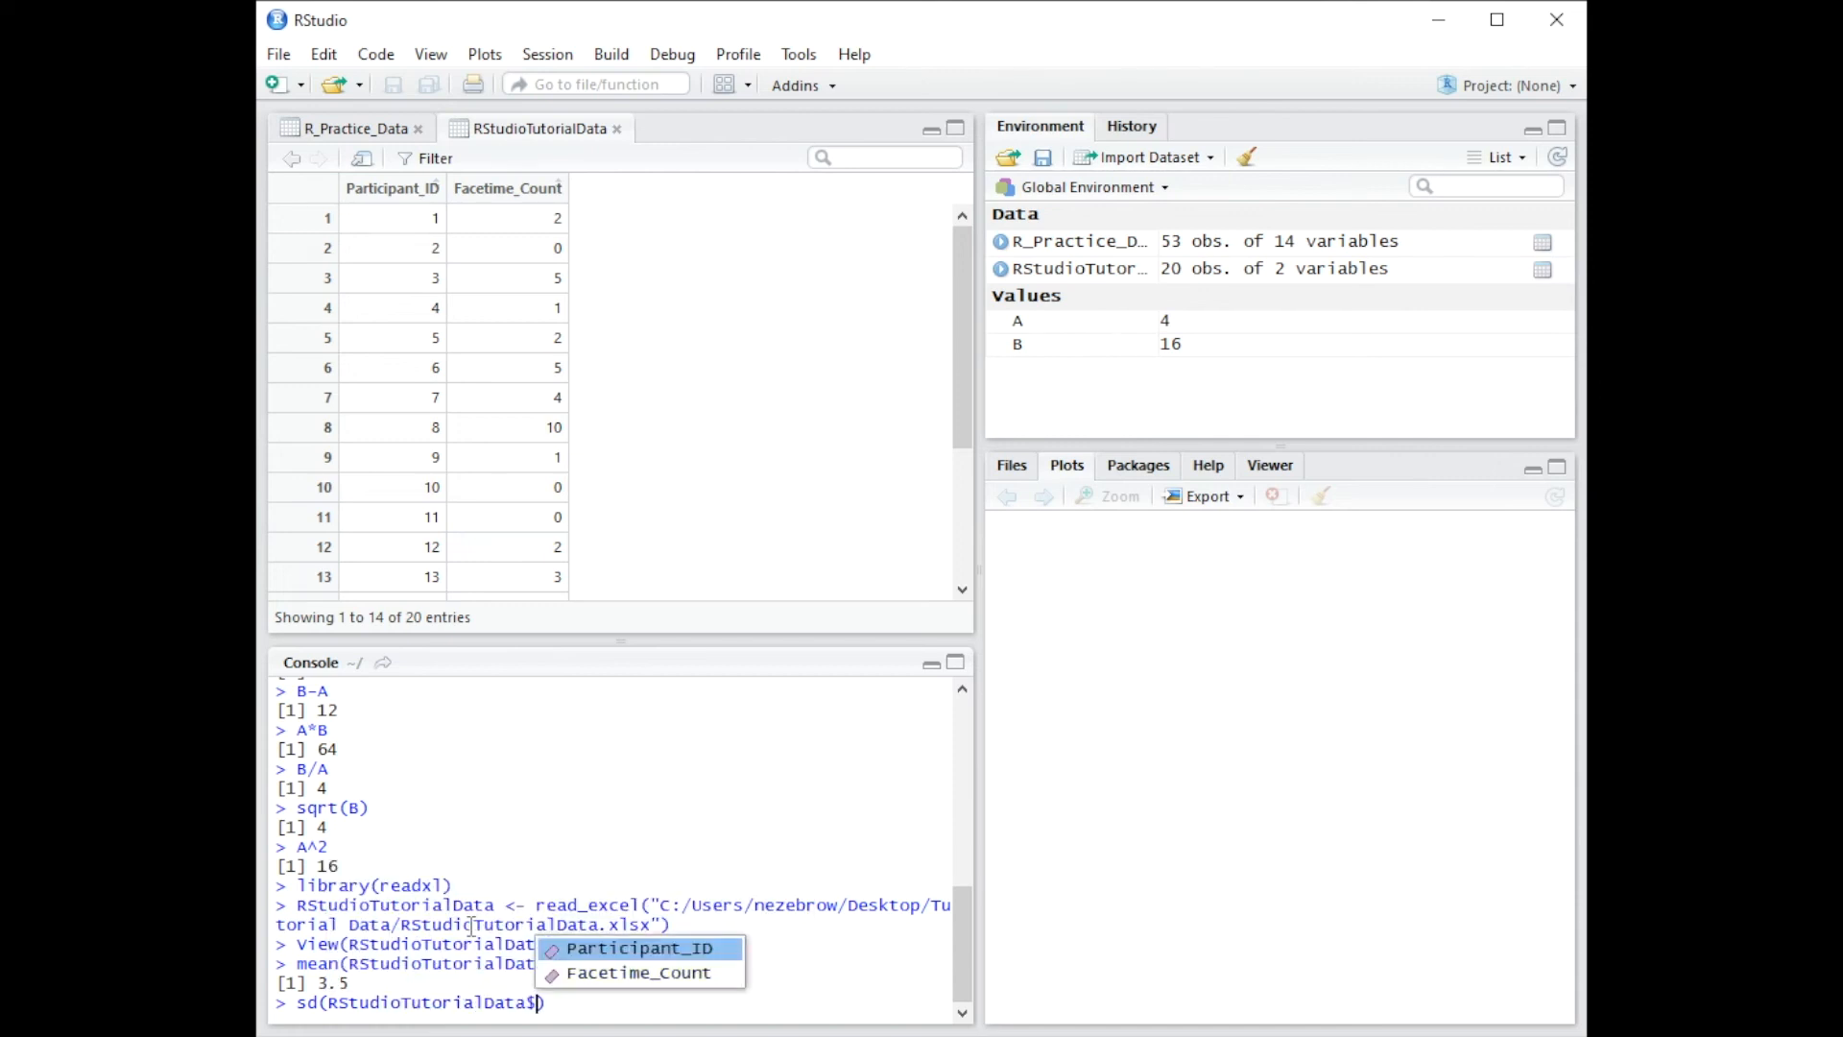
click(625, 974)
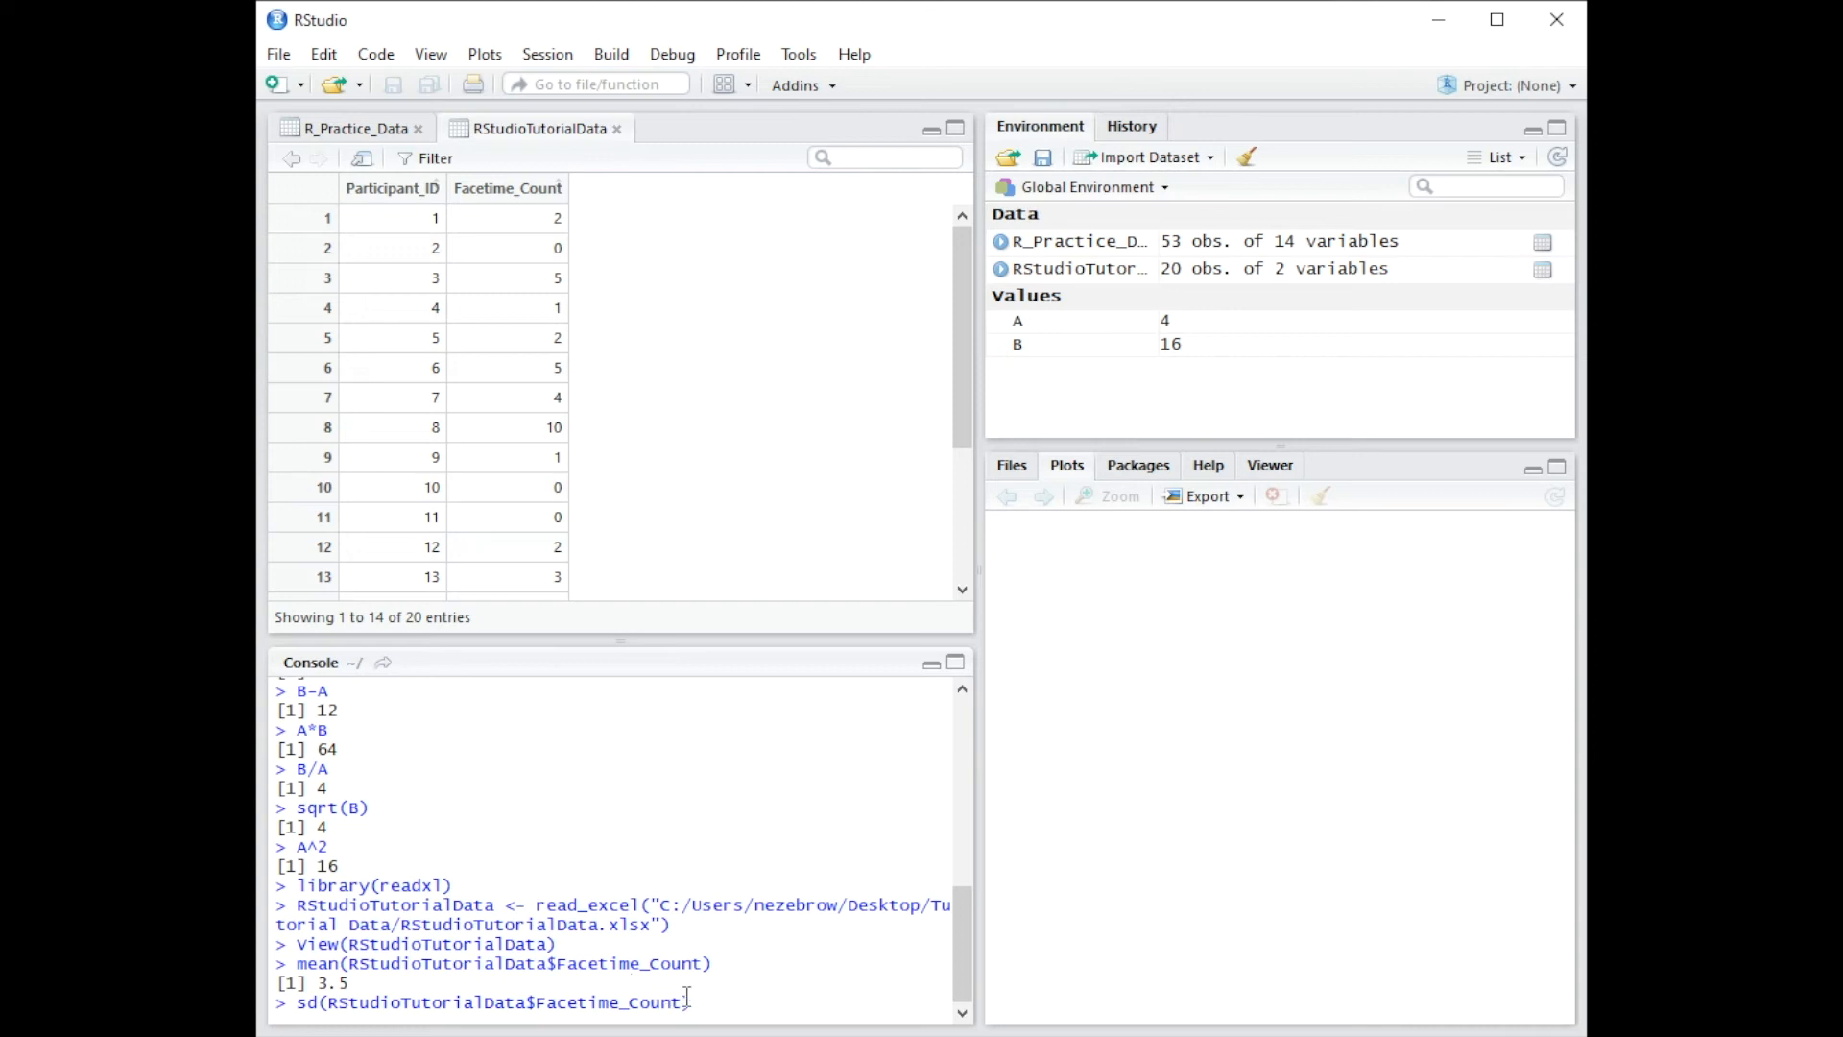
key(Return)
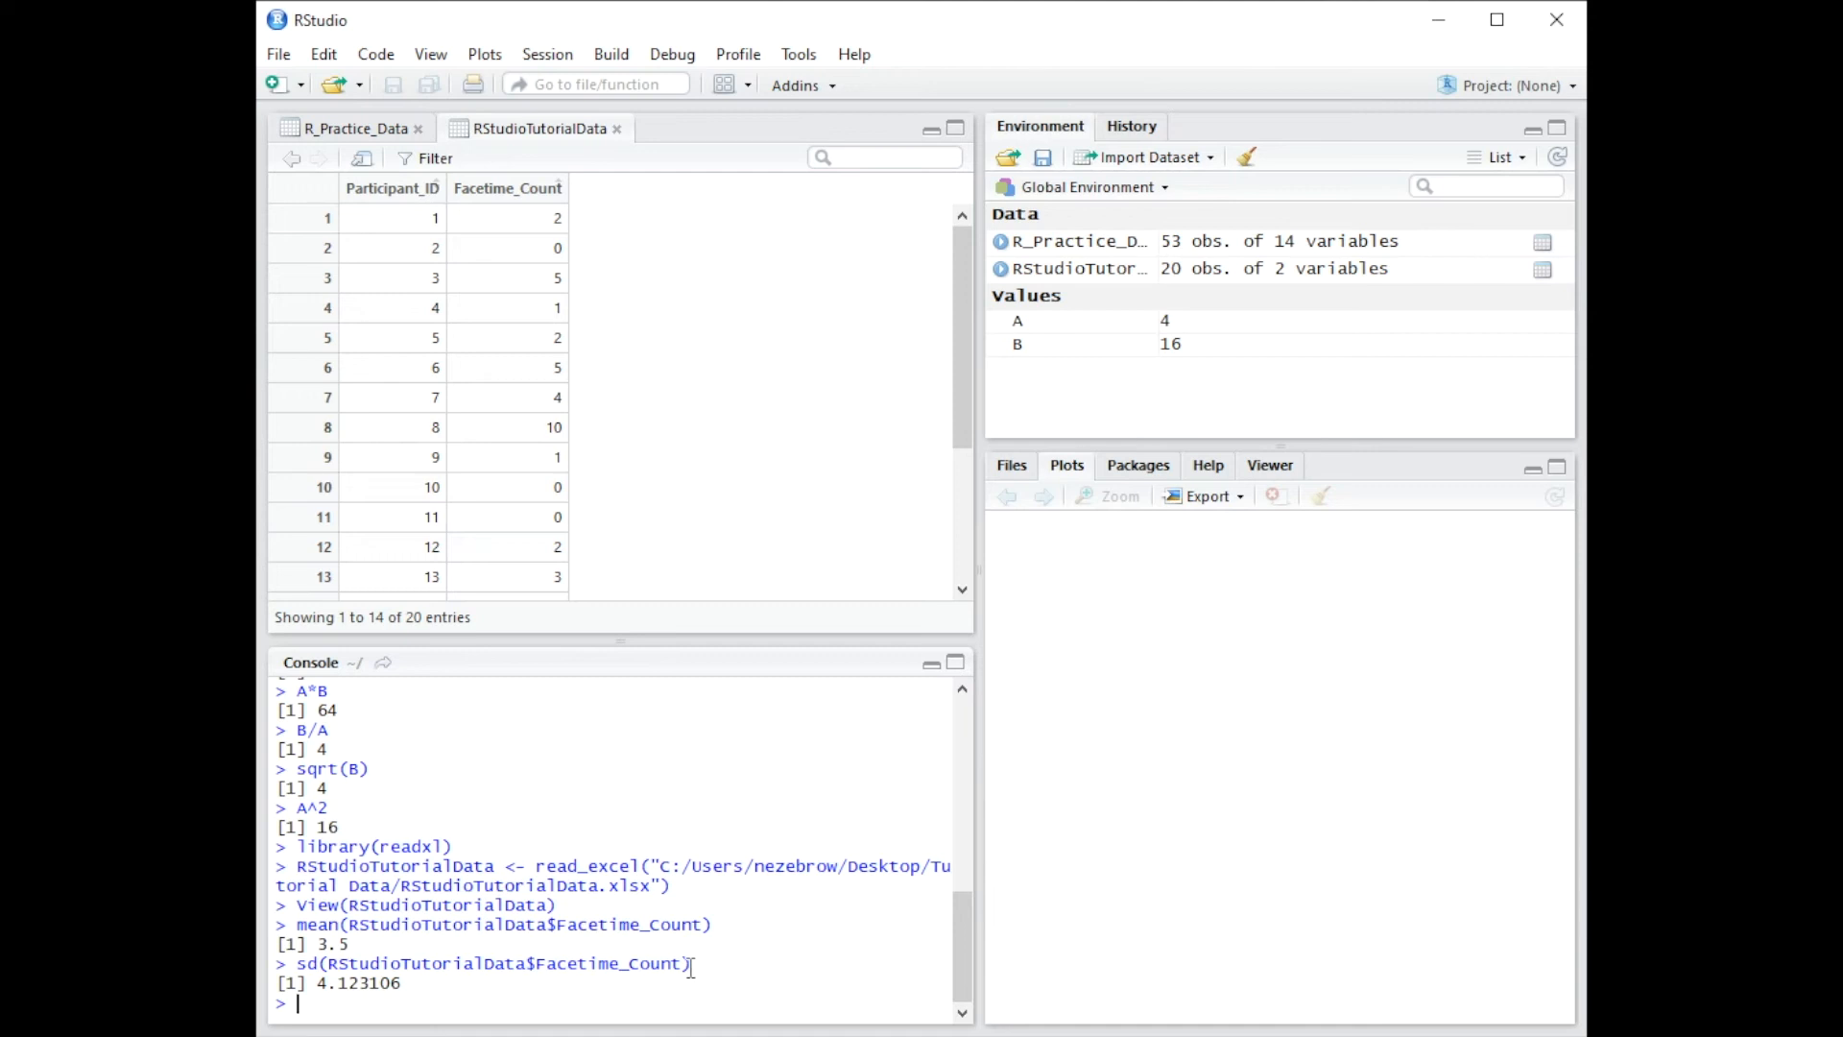
- Copy the argument (RStudioTutorialData$Facetime_Count) from the sd command and reuse it with min to find the column's minimum
drag(691, 964, 322, 966)
key(ctrl+c)
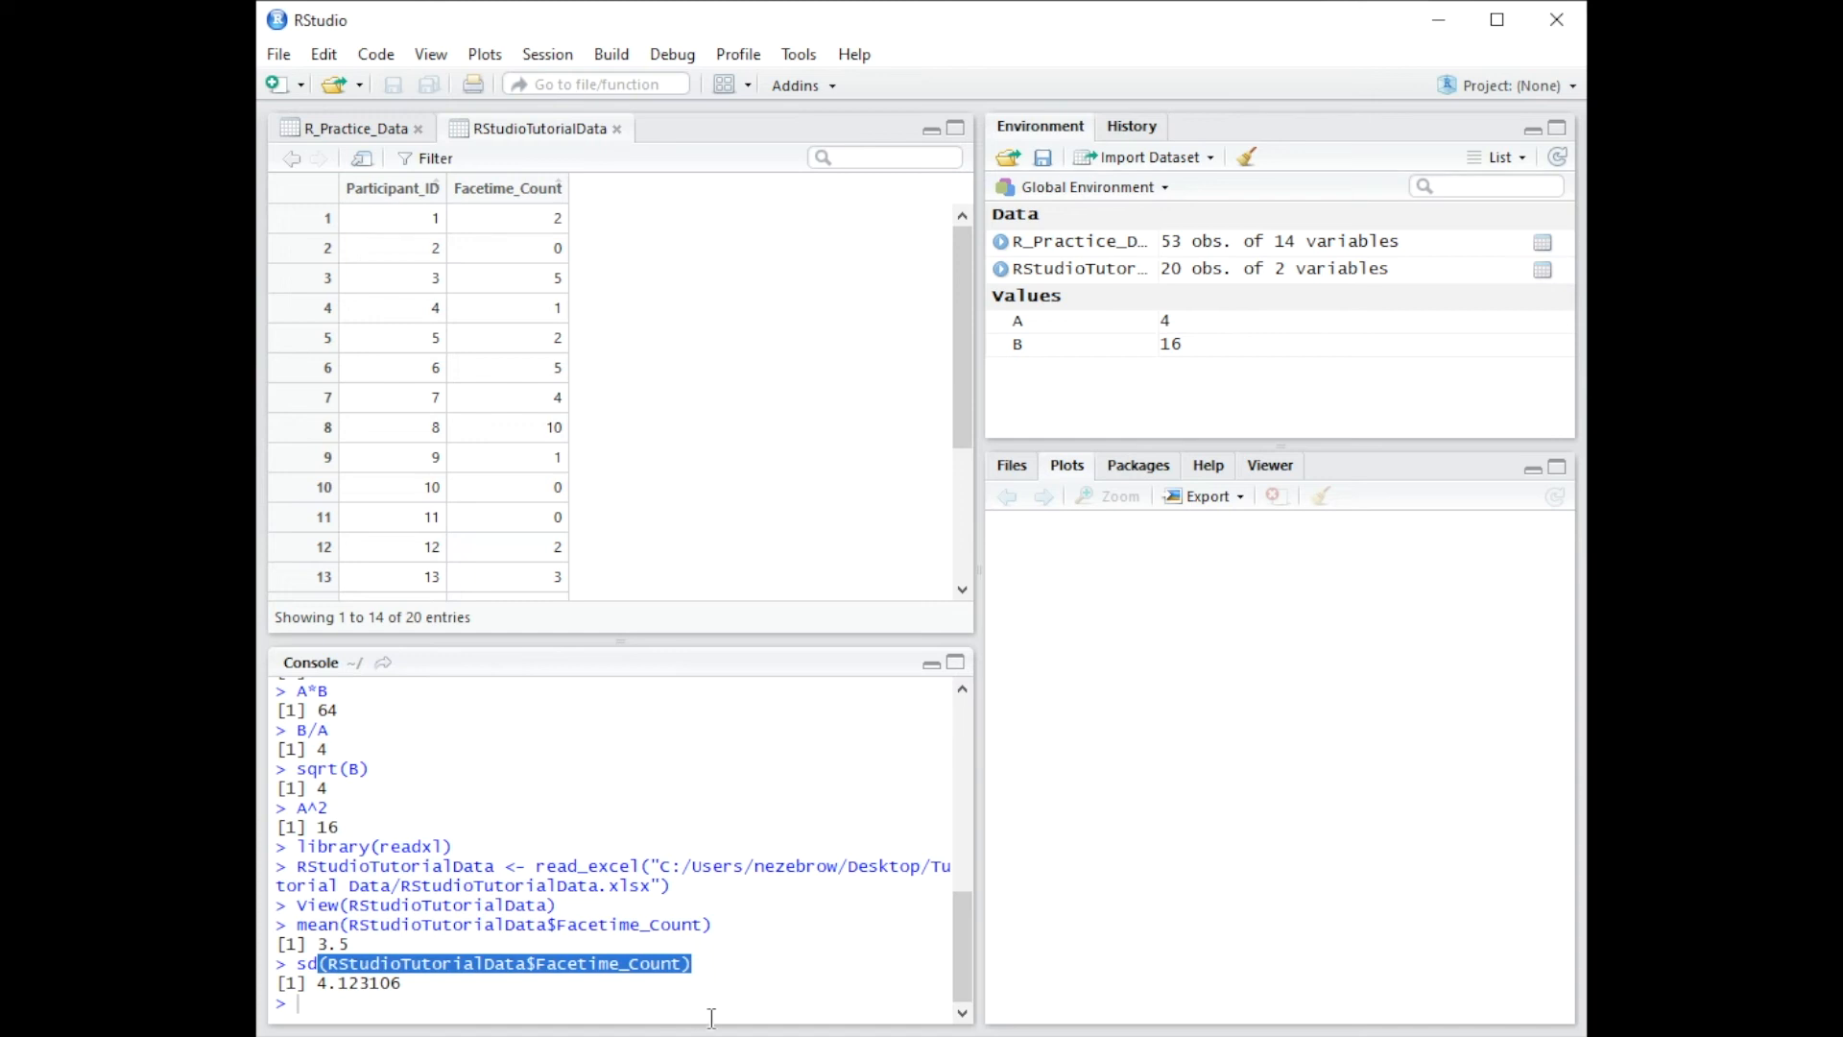
click(332, 1005)
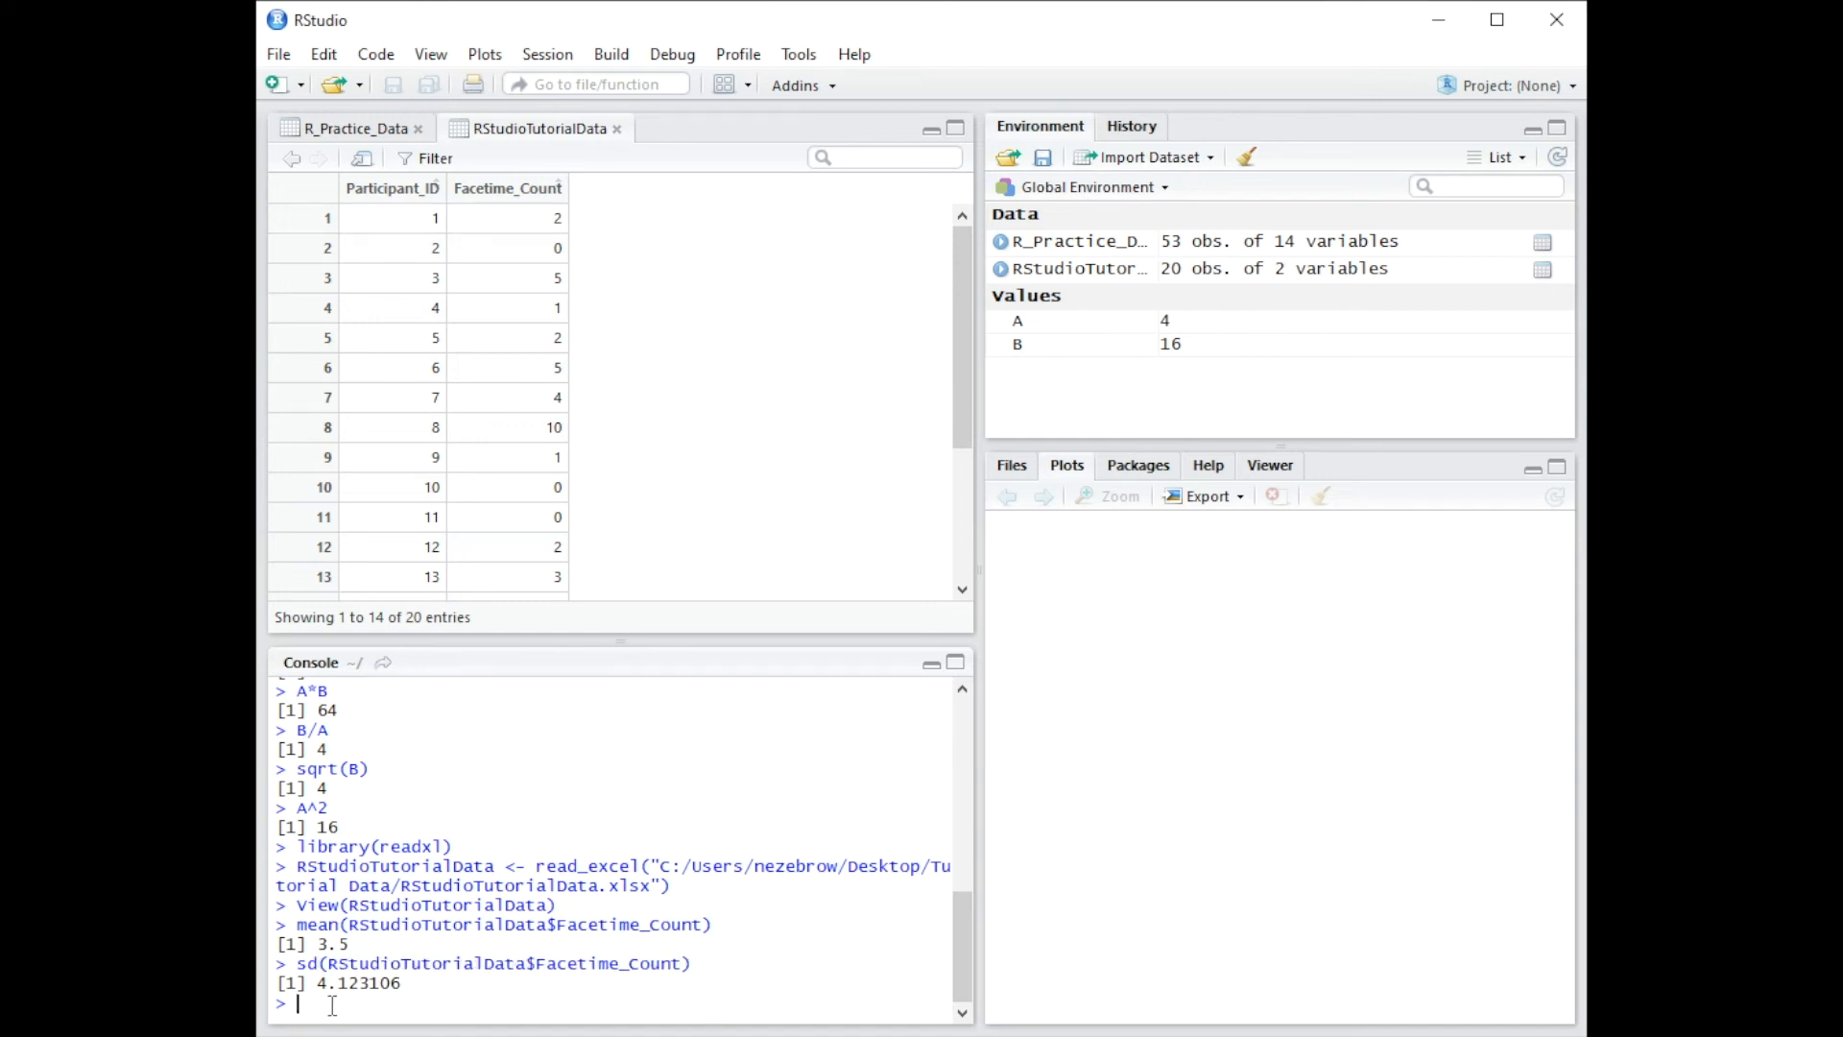
text(min)
key(ctrl+v)
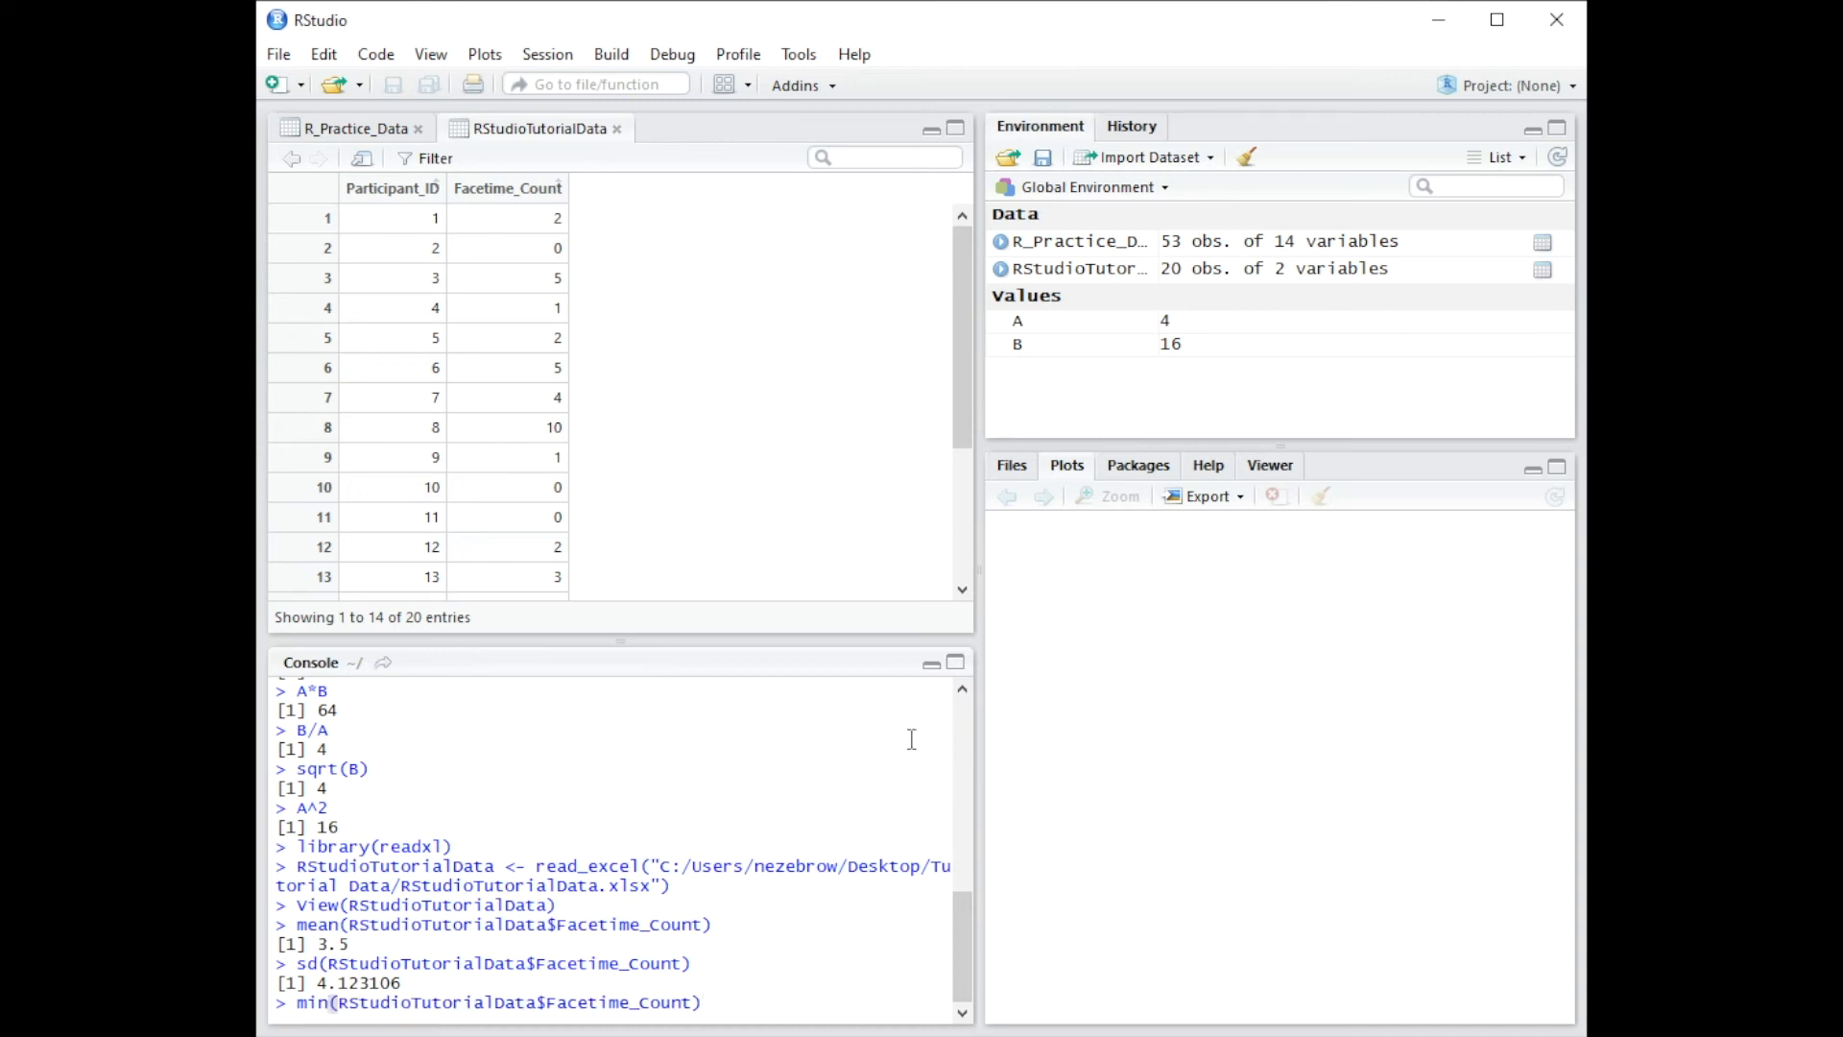
key(Return)
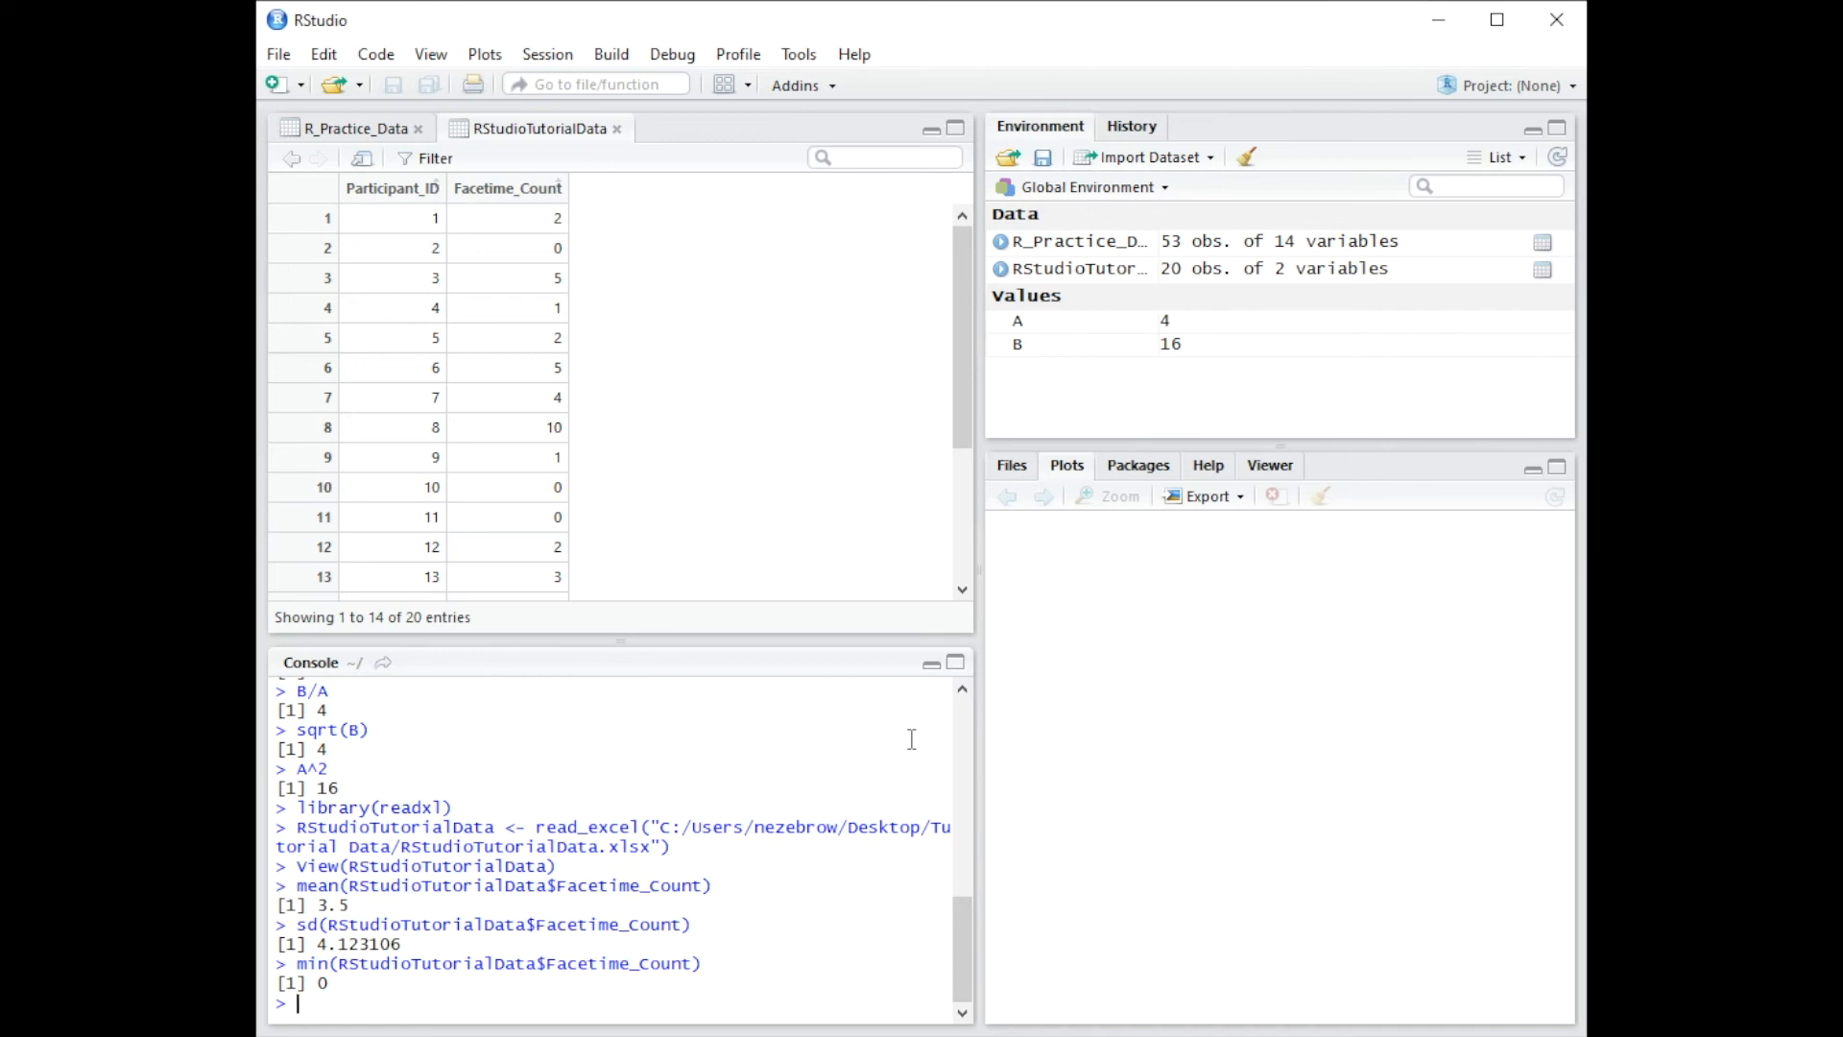
- Find the maximum of the Facetime_Count column with max, reusing the copied argument
text(max)
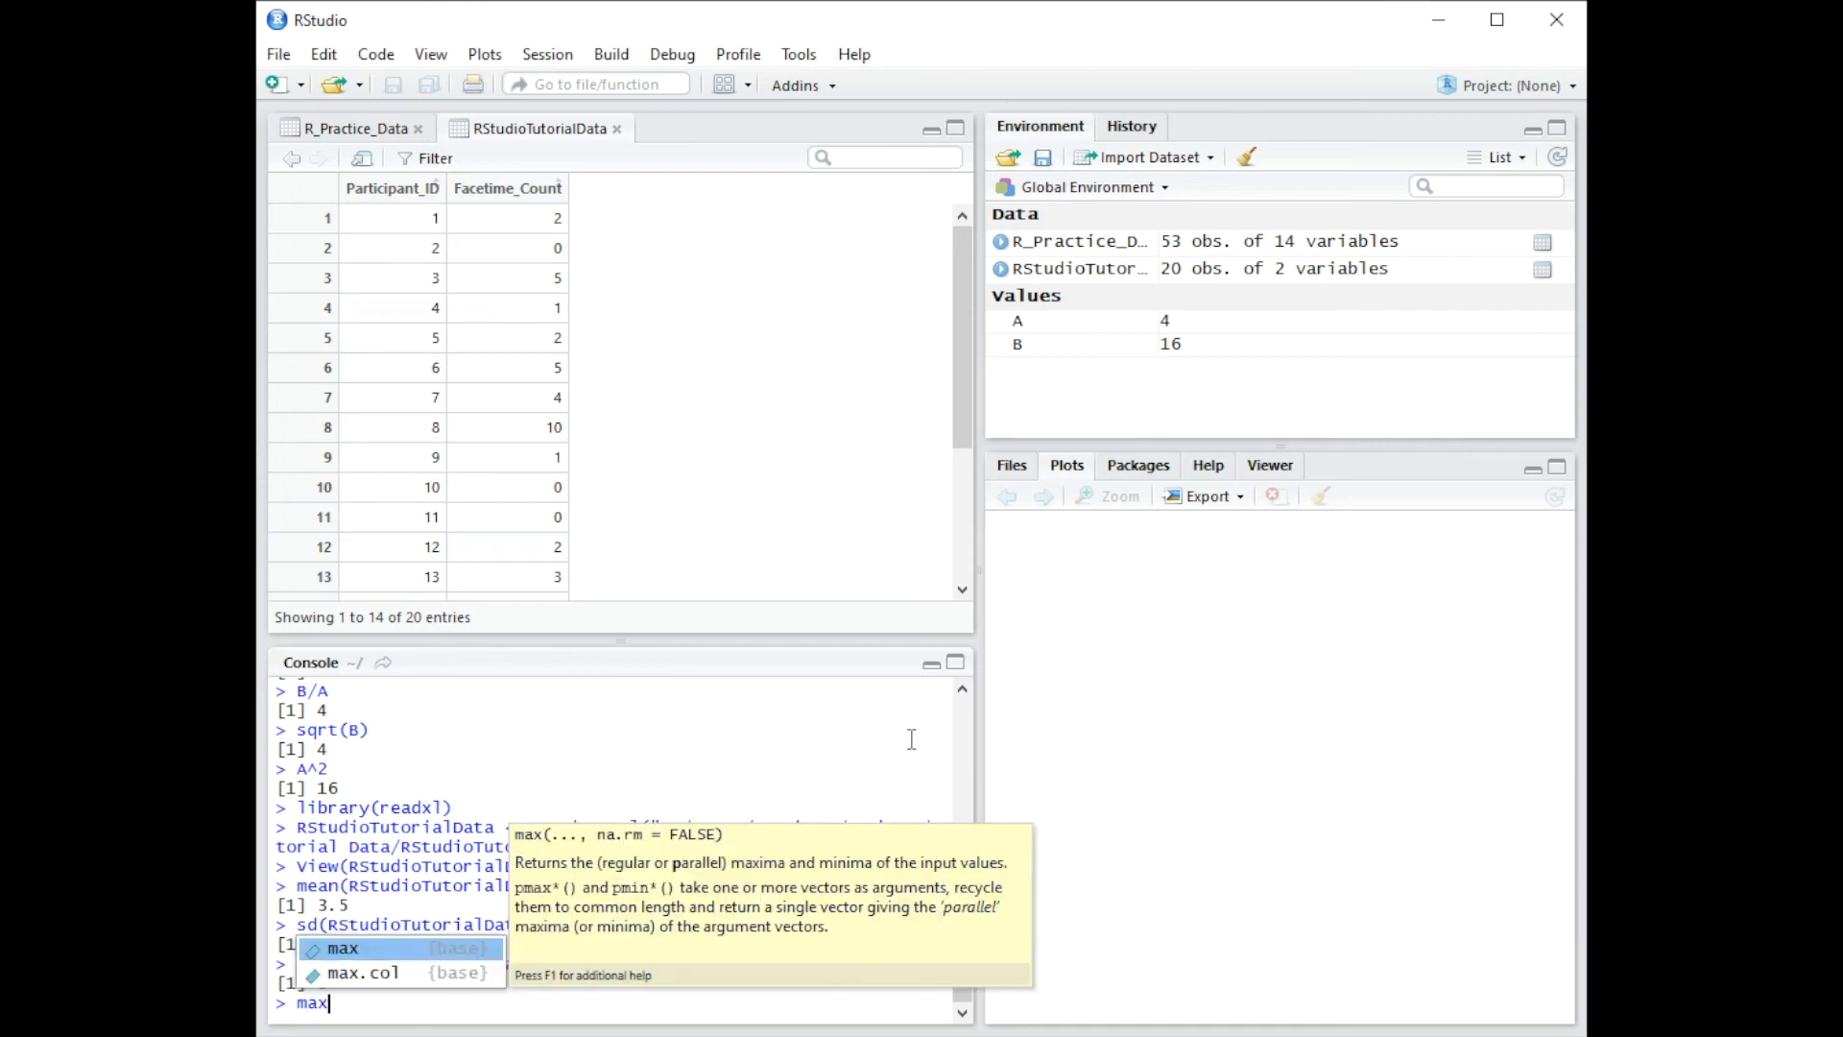
key(ctrl+v)
key(Return)
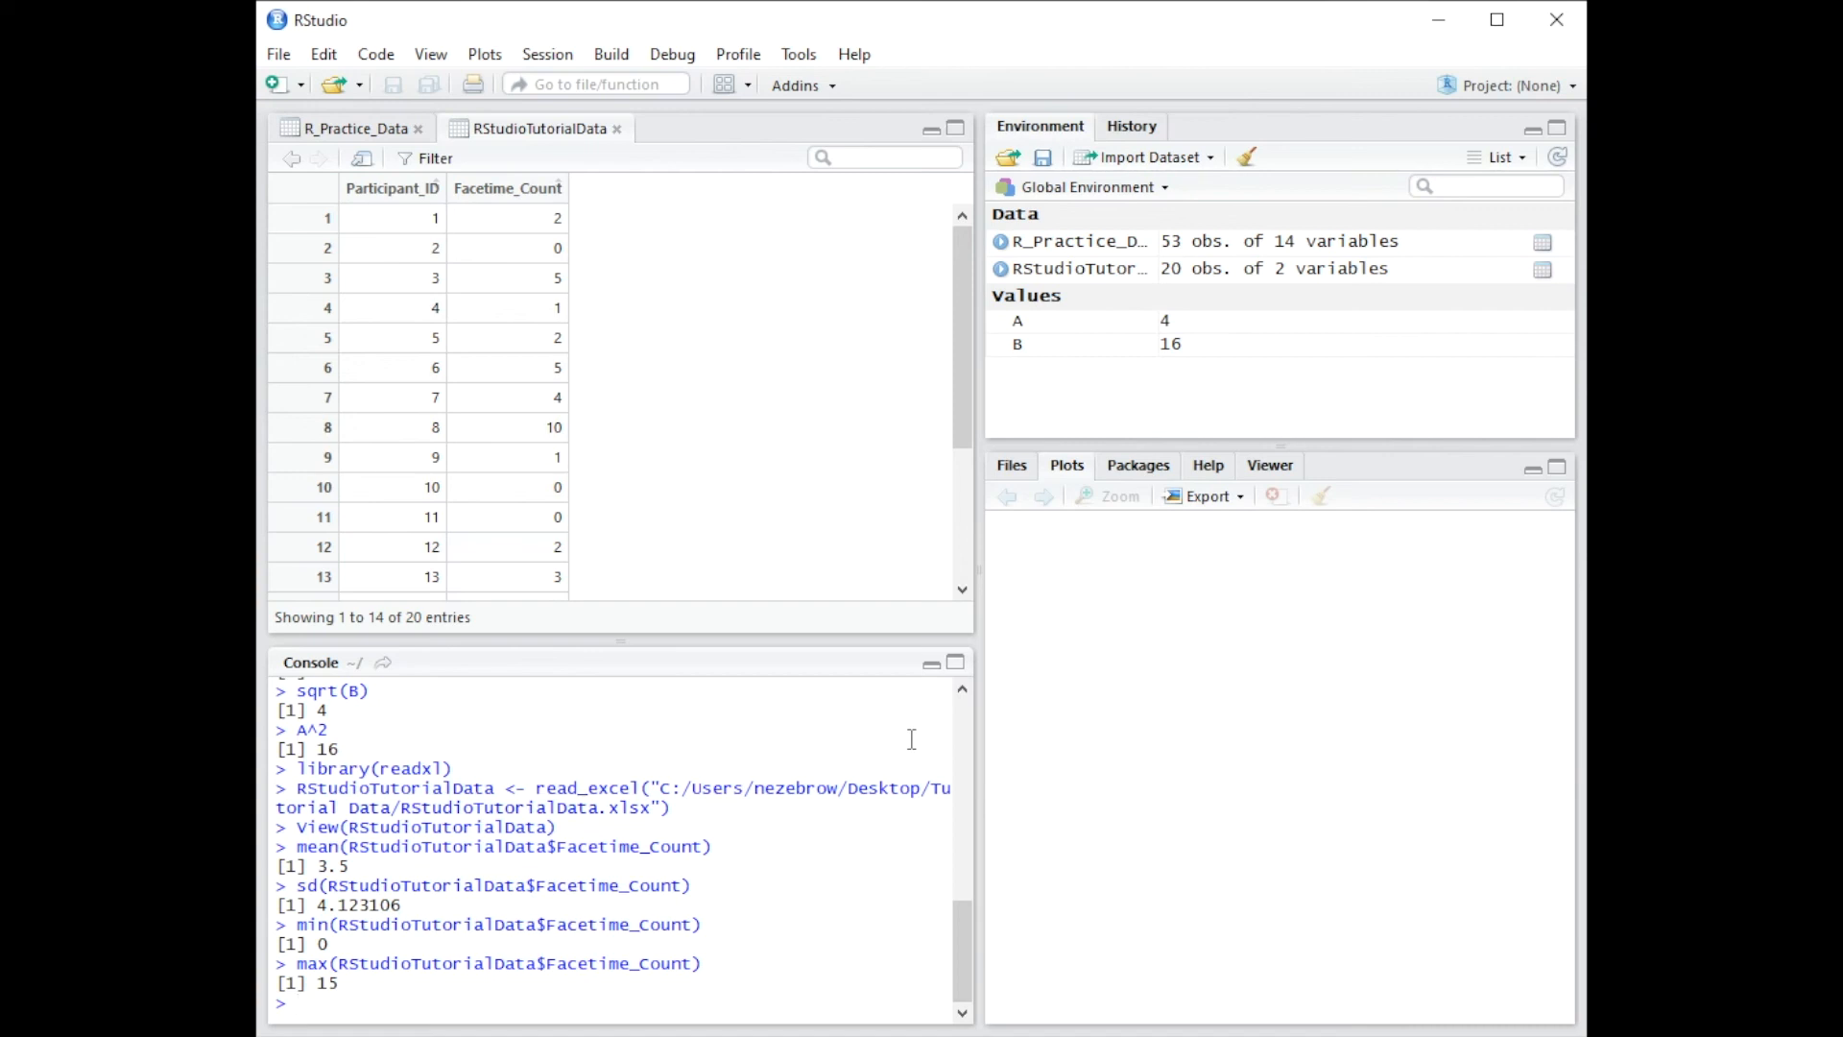
- Calculate the median of the Facetime_Count column with median(RStudioTutorialData$Facetime_Count)
text(m)
text(an()
text(RStudioTutorialData$Facetime_Count)
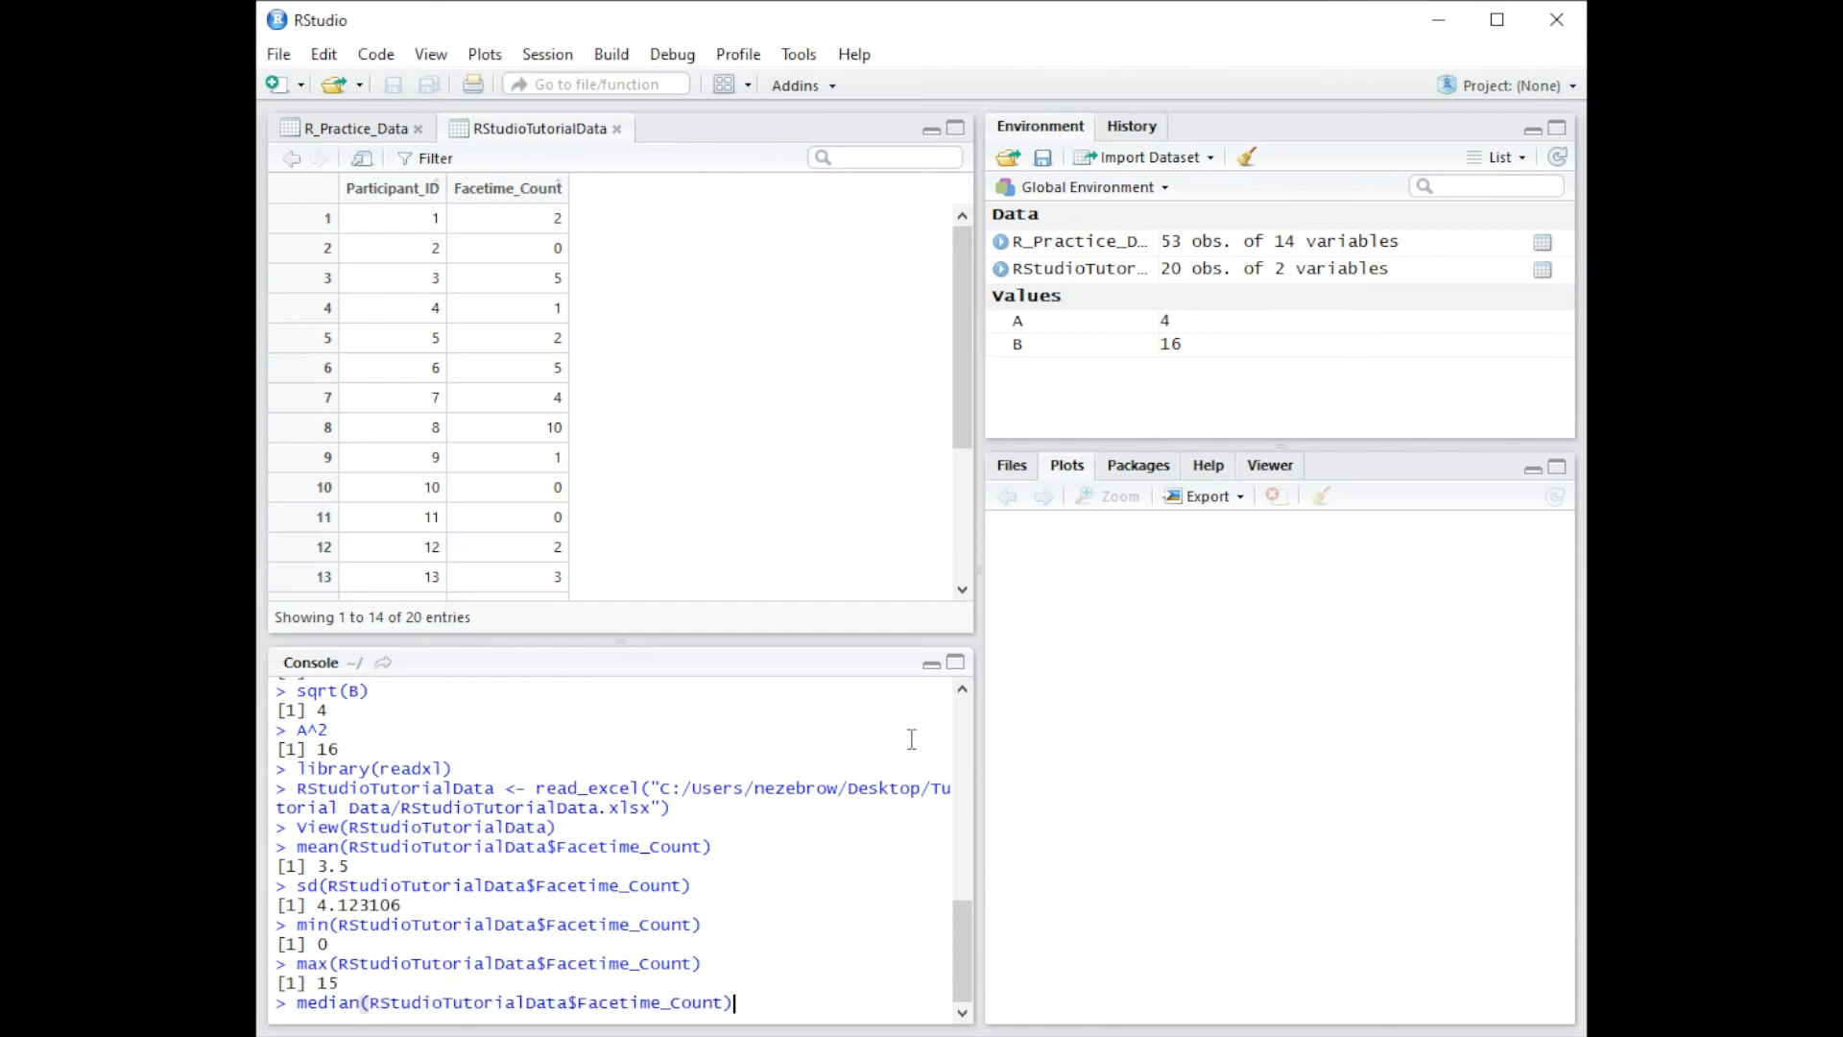
key(Return)
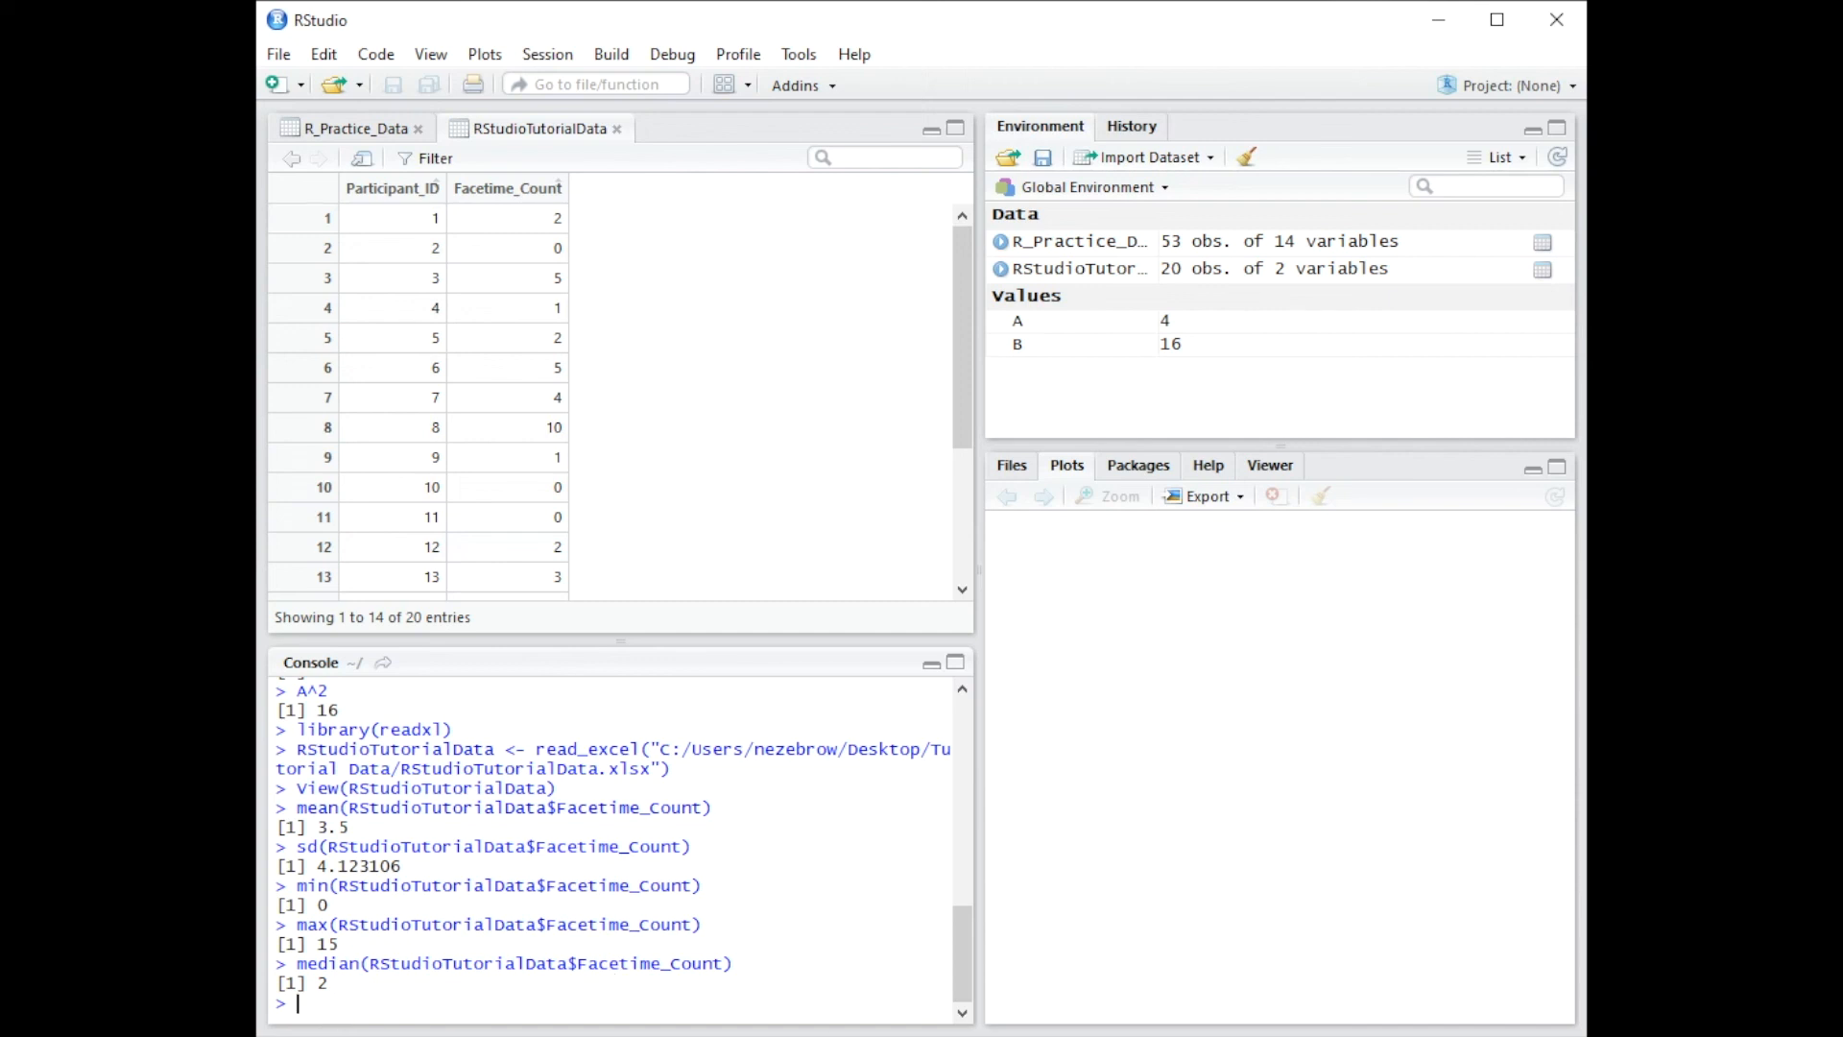
- Produce summary statistics for the Facetime_Count column with summary(RStudioTutorialData$Facetime_Count)
text(summary)
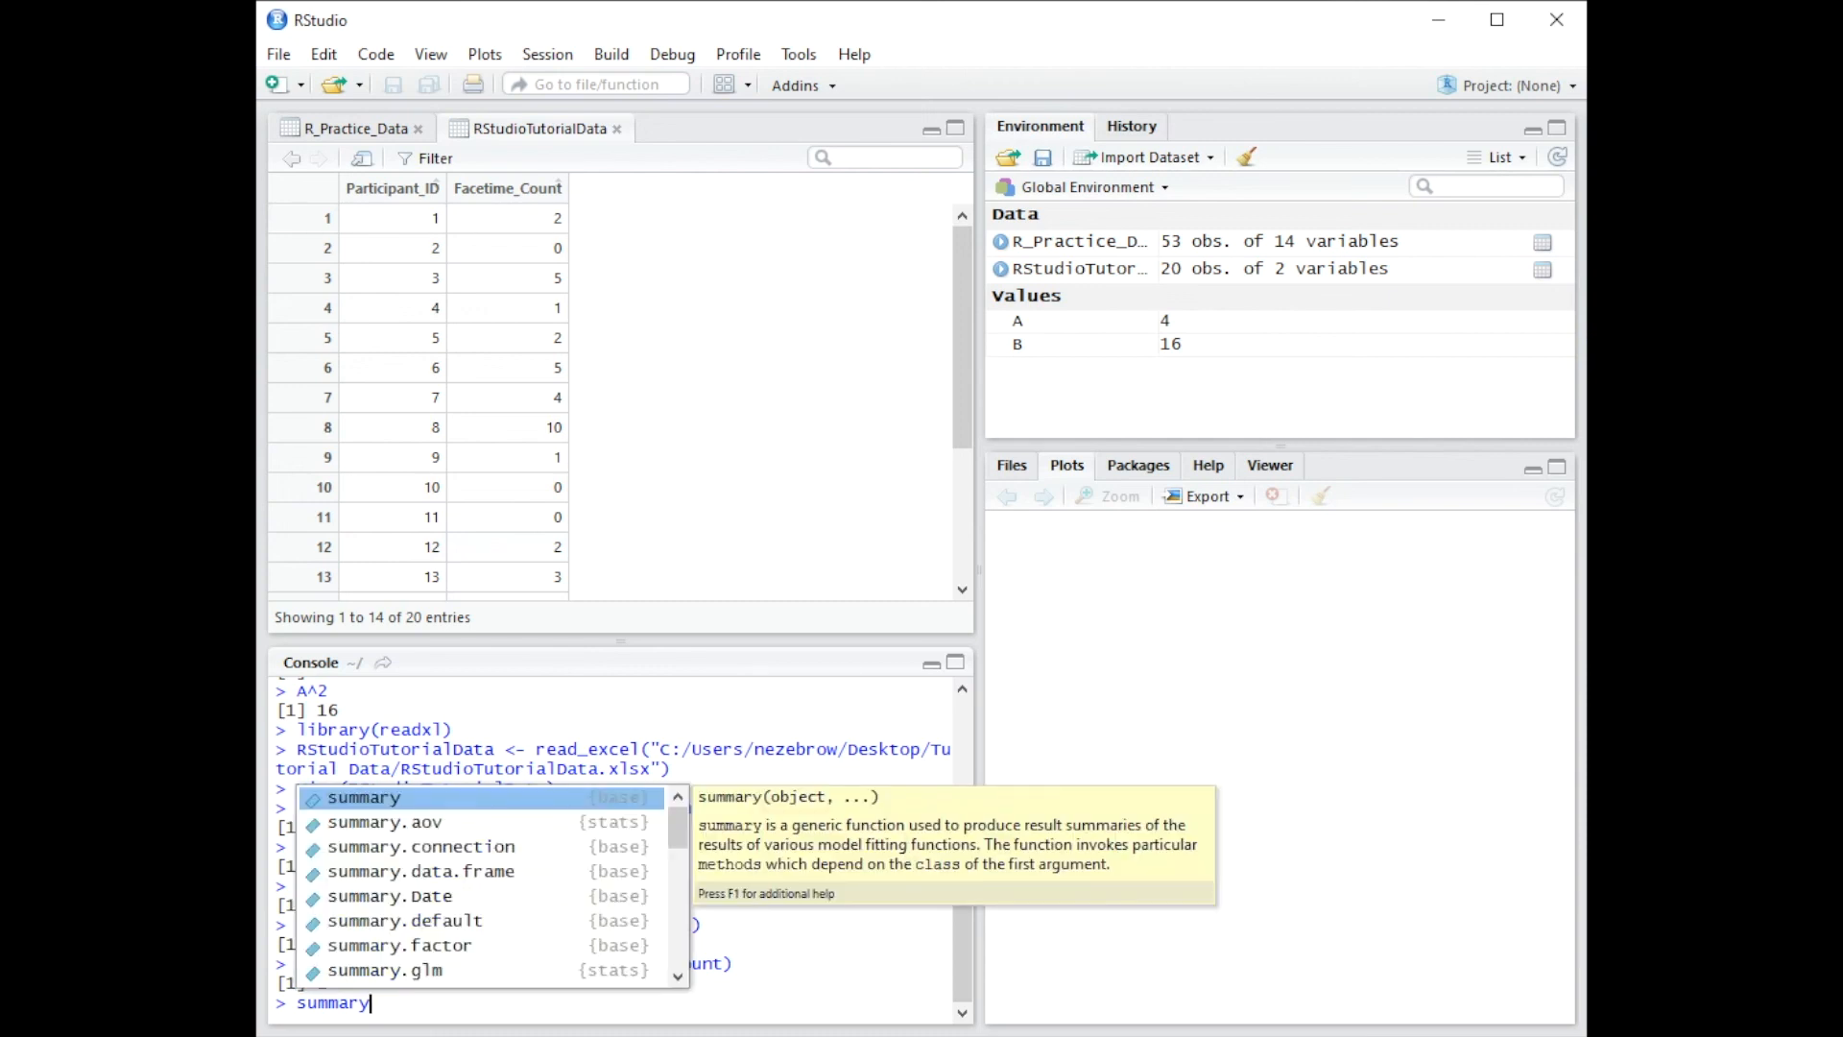
key(ctrl+v)
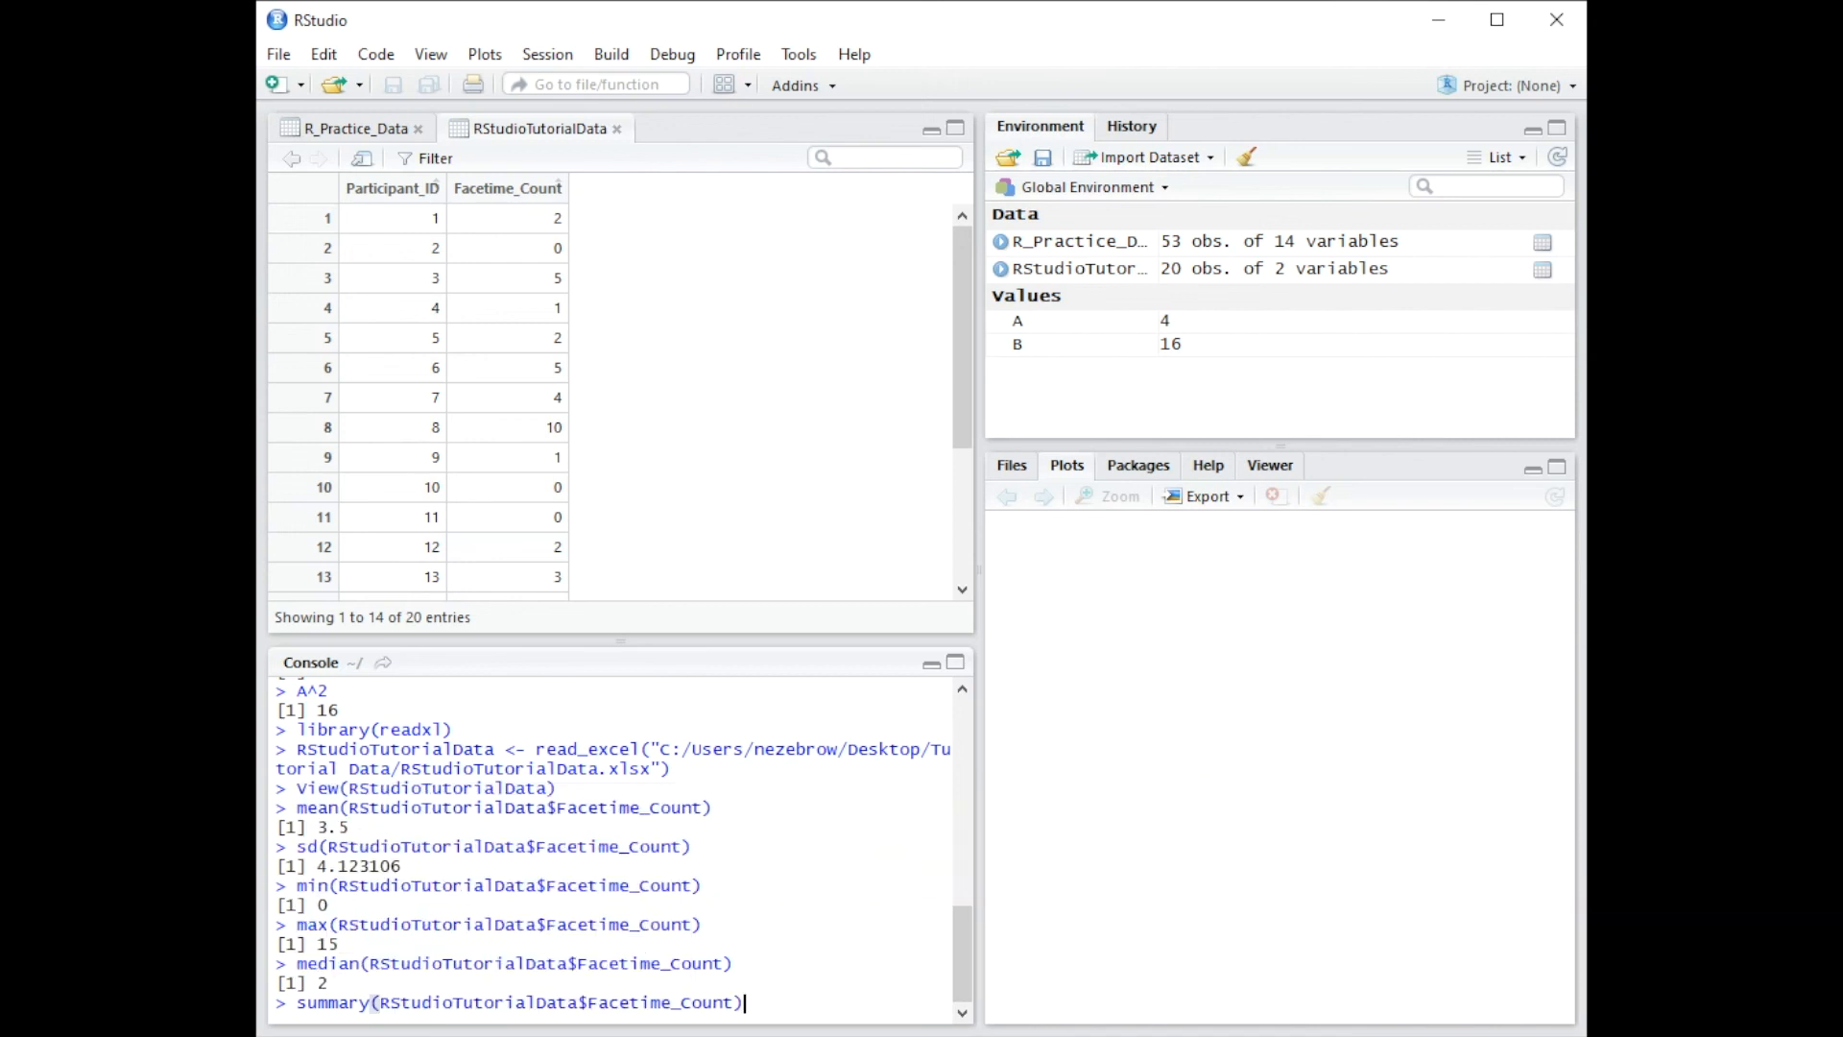
key(Return)
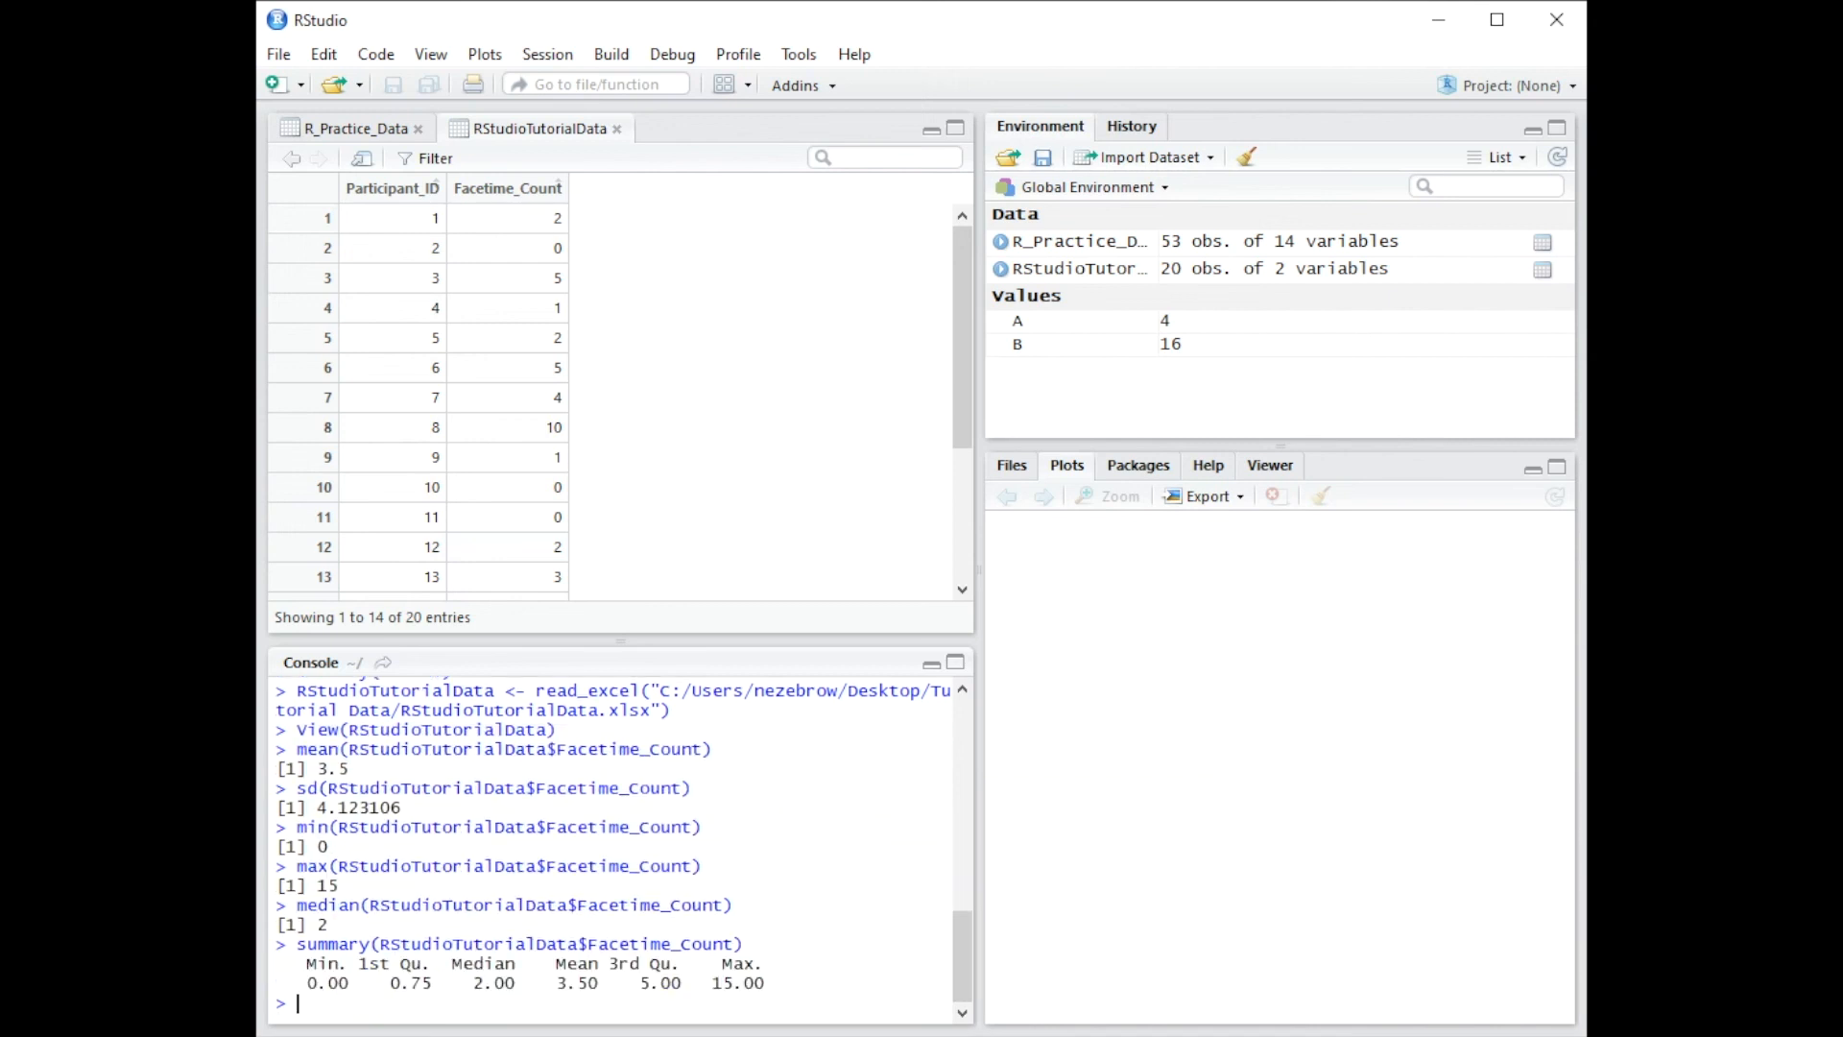